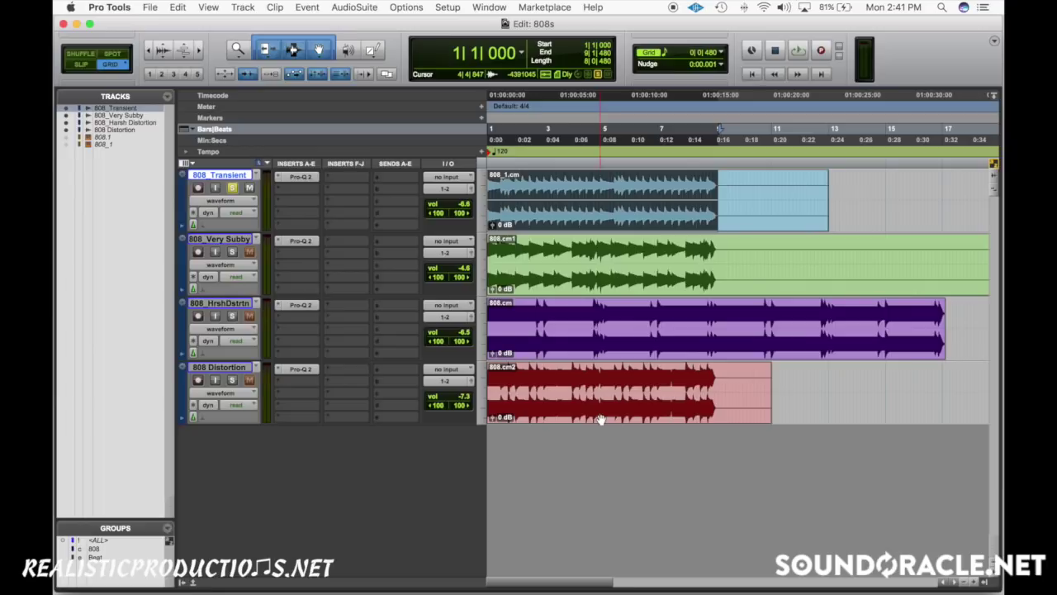
Step: Drag 808_Transient below 808_Very Subby so 808_Very Subby sits first in the stack
drag(219, 175, 222, 239)
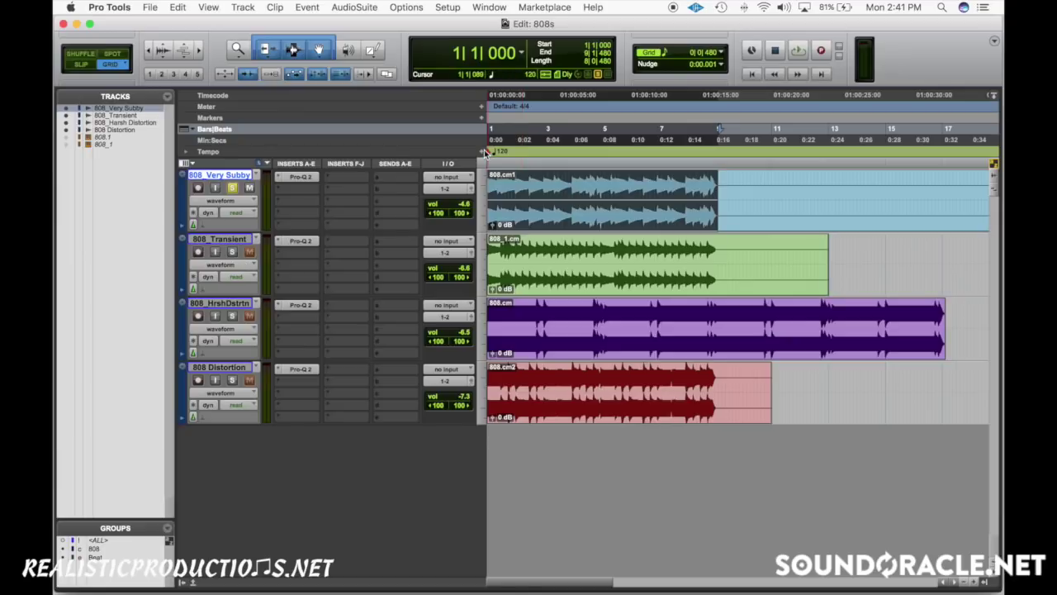
Step: Open Pro-Q 2 on 808_Very Subby, reposition its window, and start playback
click(299, 177)
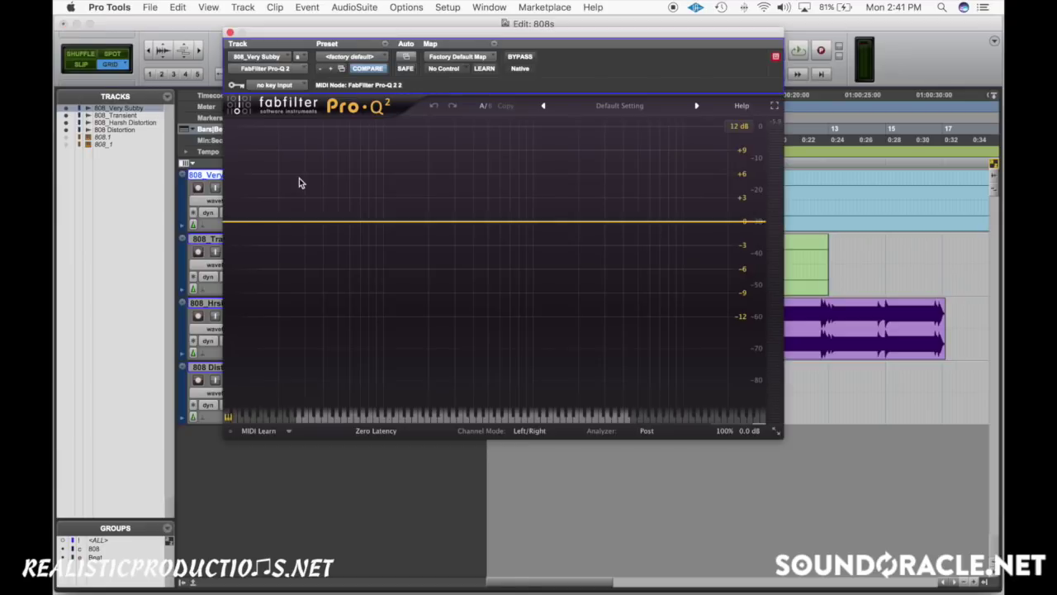
drag(363, 39, 575, 28)
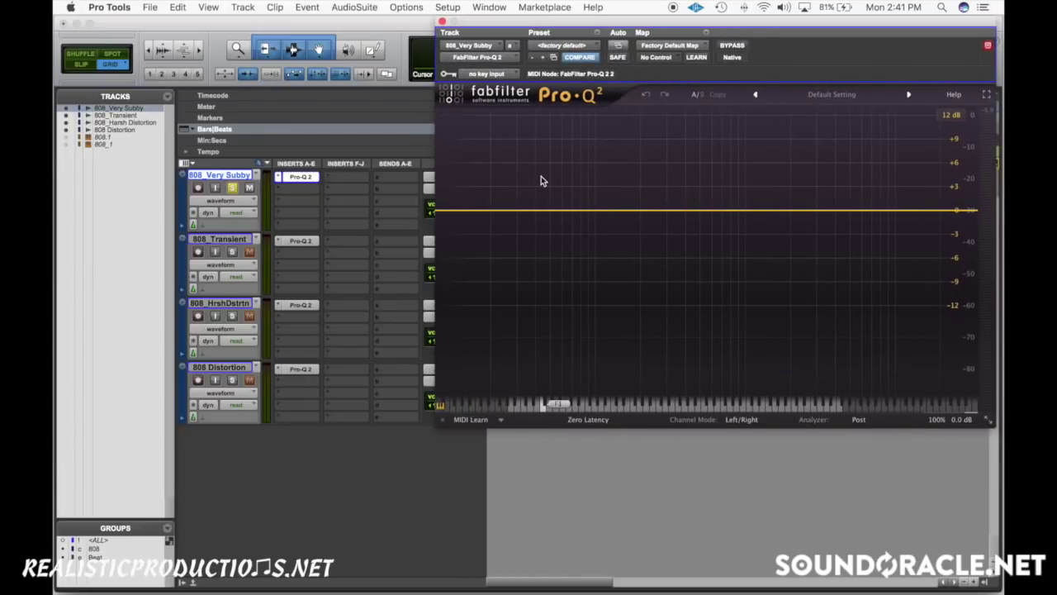
drag(555, 23, 466, 109)
key(space)
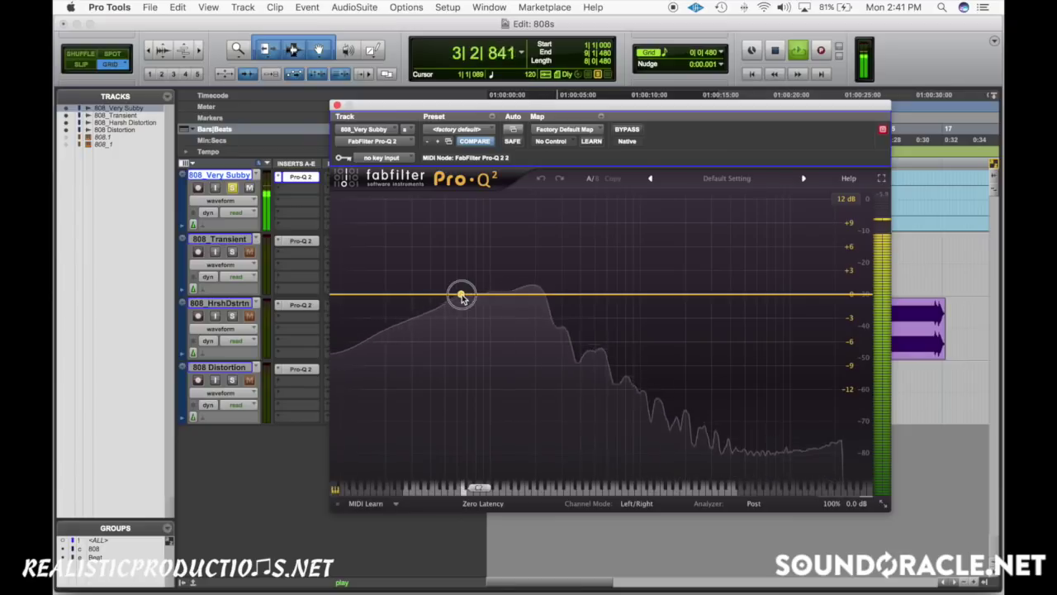
Step: Try a temporary low-end bell boost, then delete that band
drag(461, 297, 442, 264)
scroll(428, 263, up, 3)
right_click(442, 264)
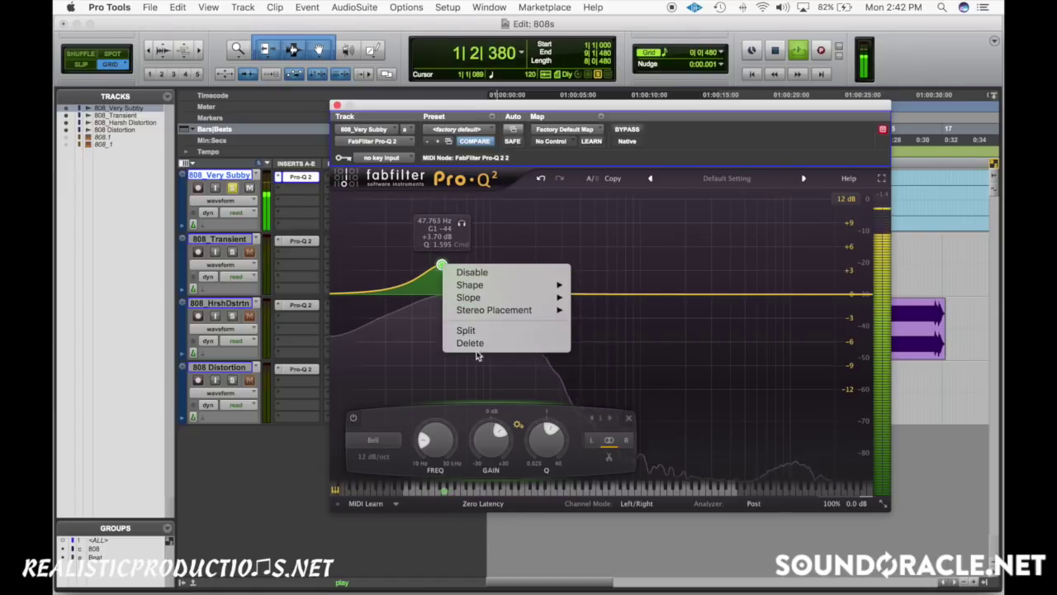
click(475, 343)
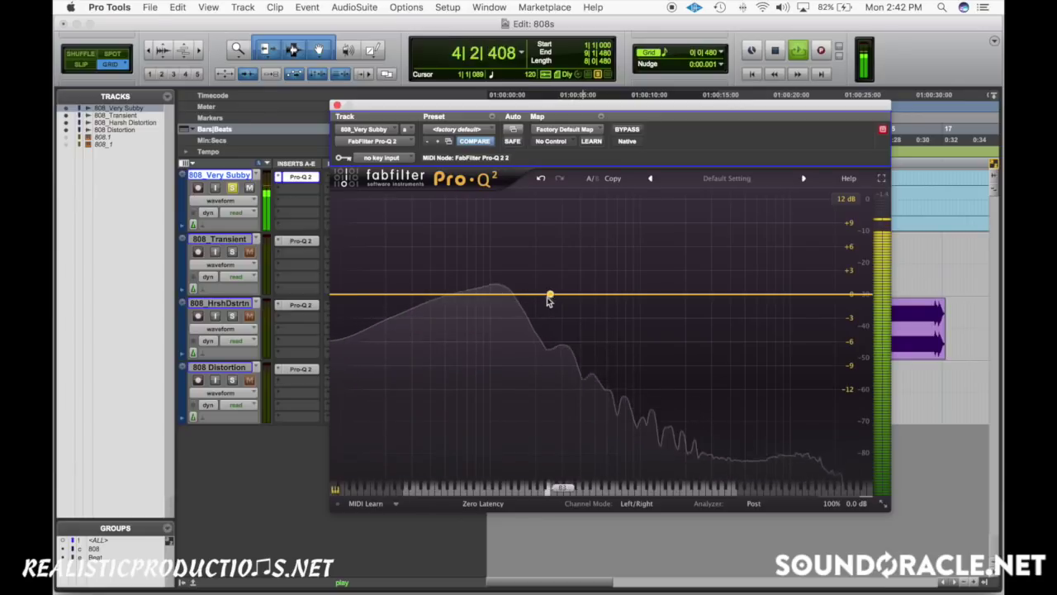
Step: Try a small boost around 221 Hz, then stop playback and delete it
drag(543, 293, 559, 264)
scroll(540, 276, up, 4)
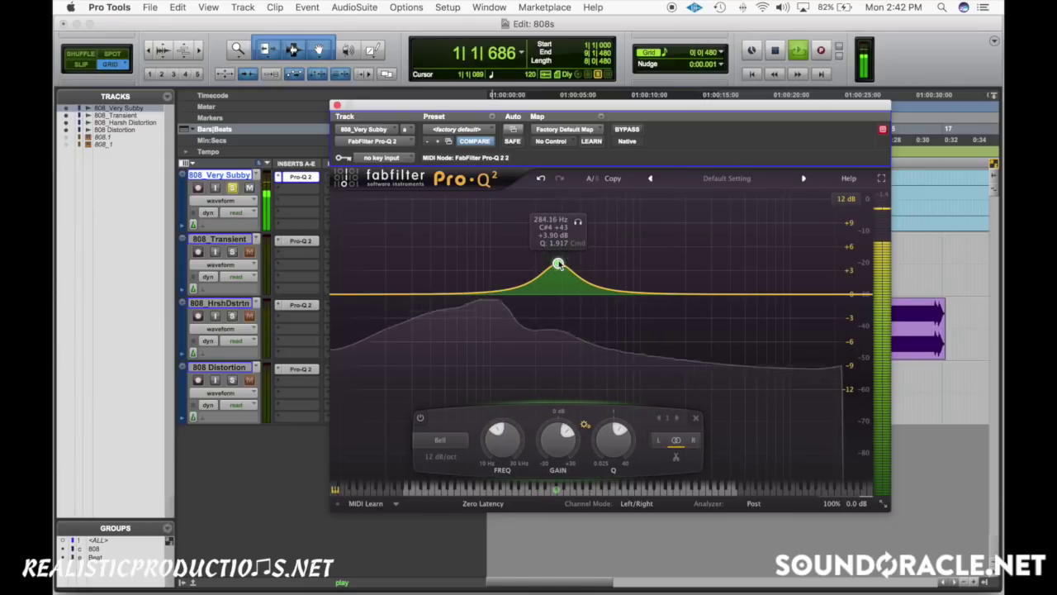
right_click(558, 264)
key(space)
click(583, 342)
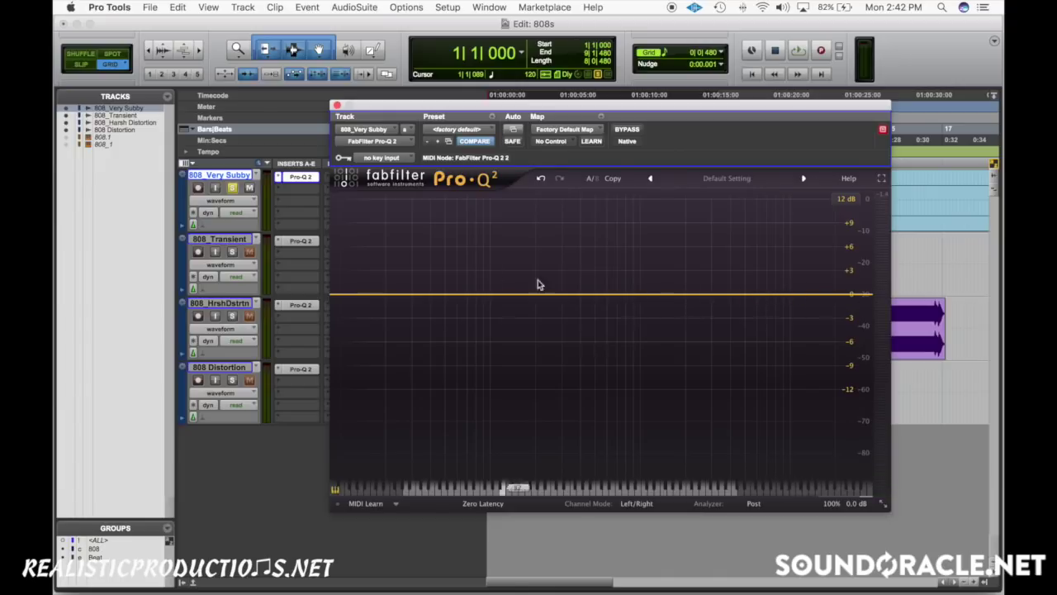
click(338, 296)
key(space)
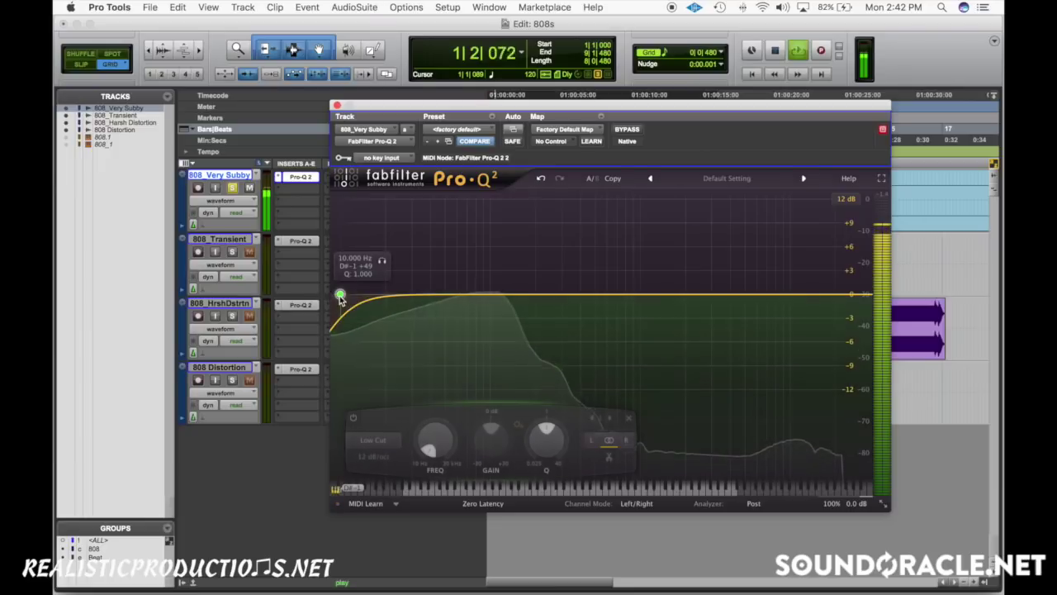
drag(340, 297, 667, 293)
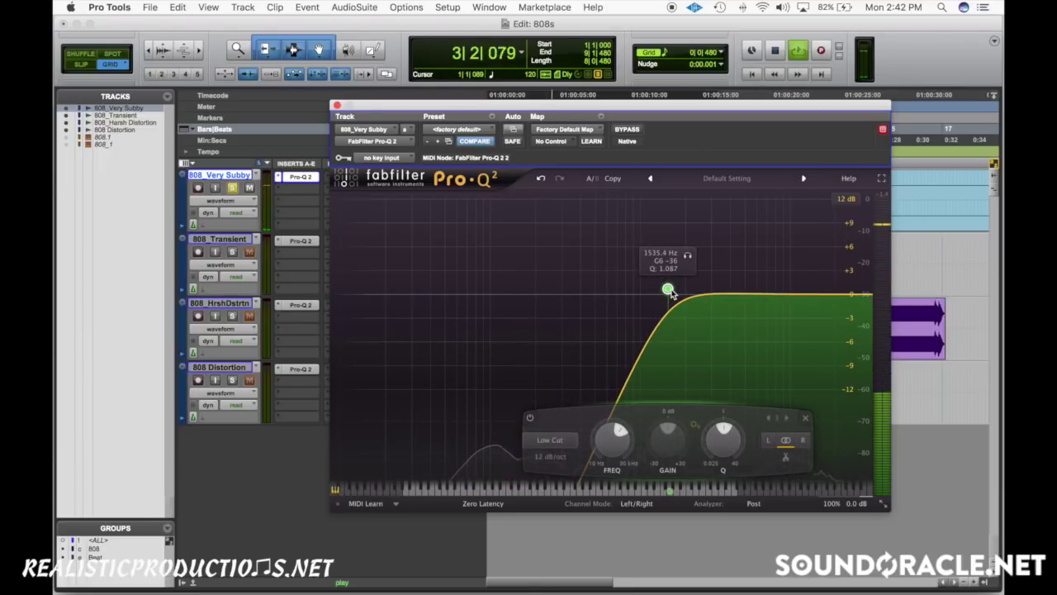
drag(669, 292, 698, 289)
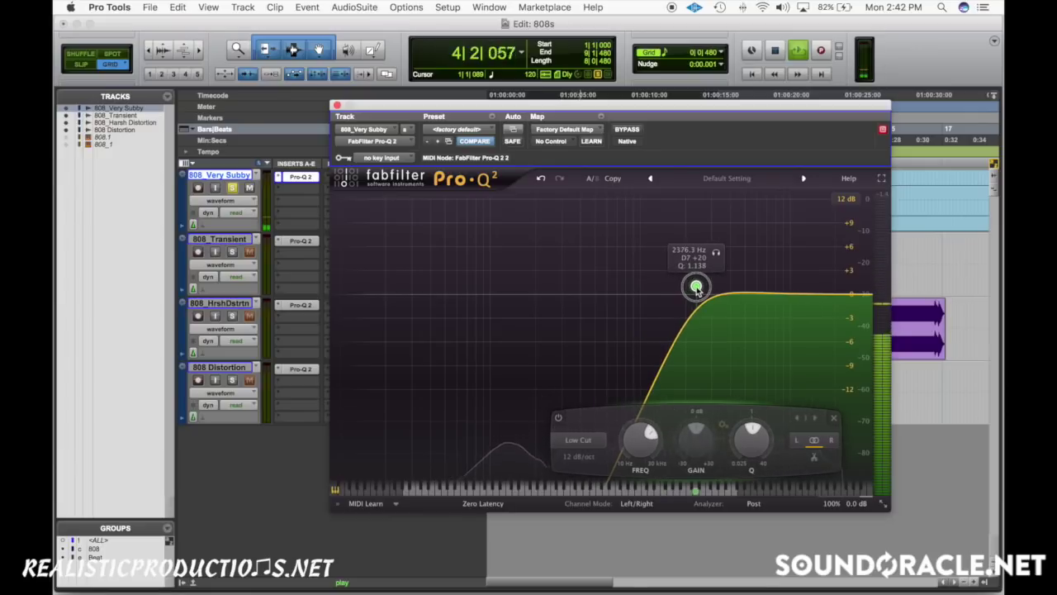
right_click(696, 287)
click(717, 353)
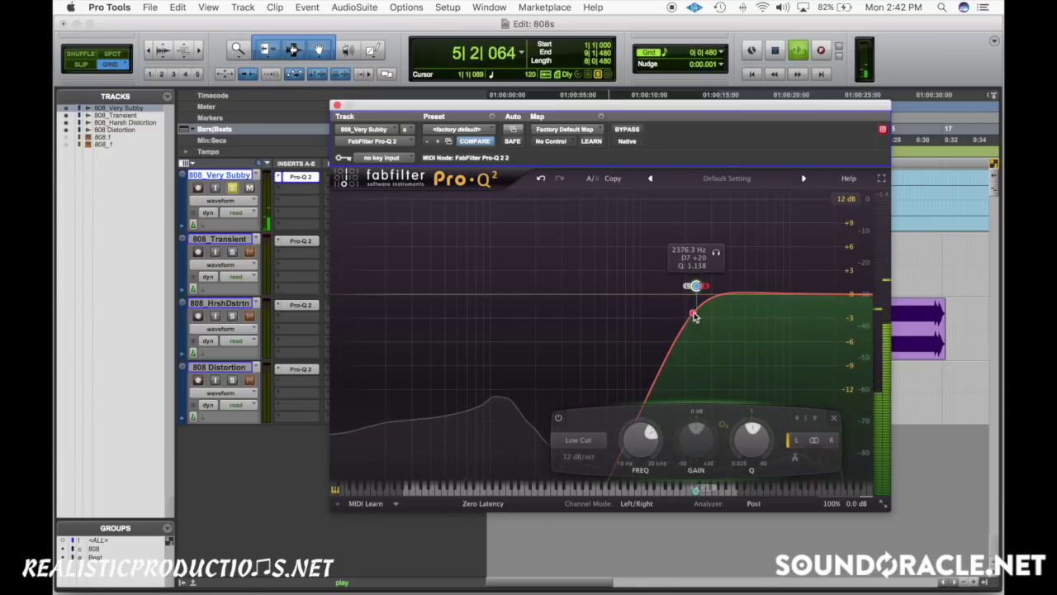
click(541, 179)
click(541, 179)
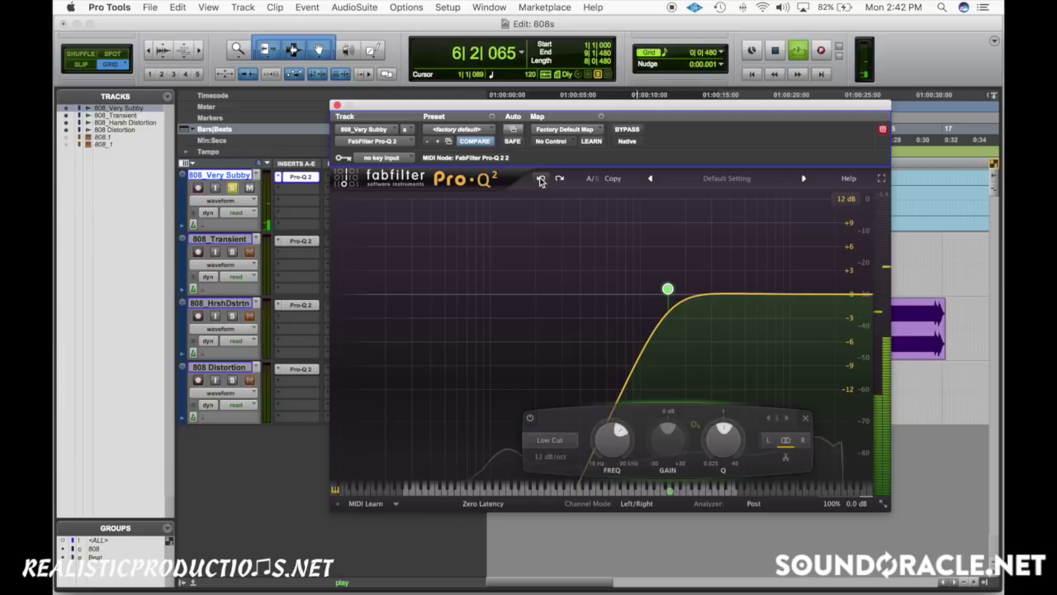
click(541, 180)
key(space)
right_click(340, 294)
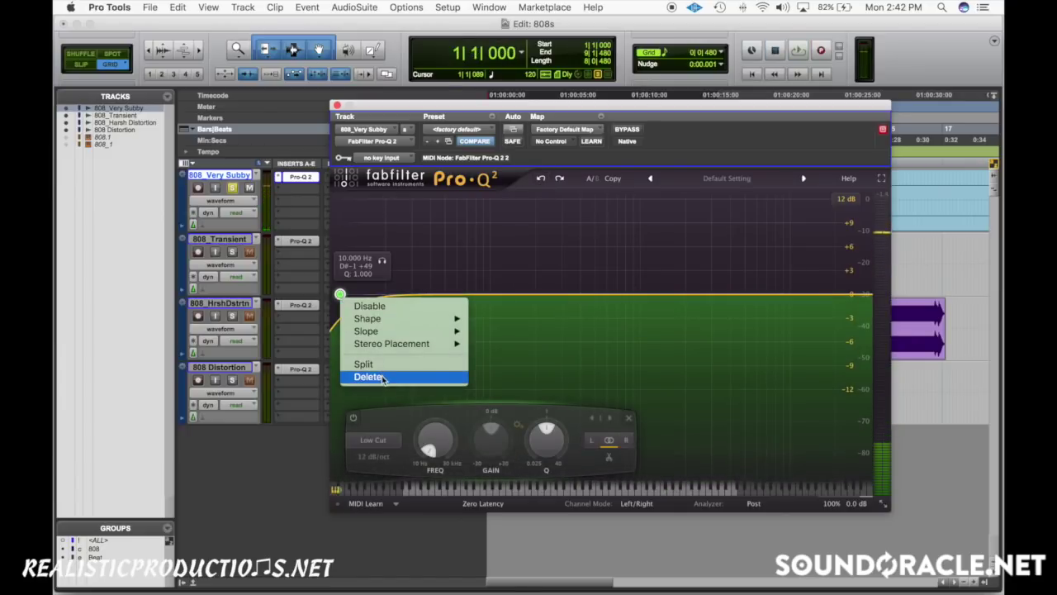
click(369, 376)
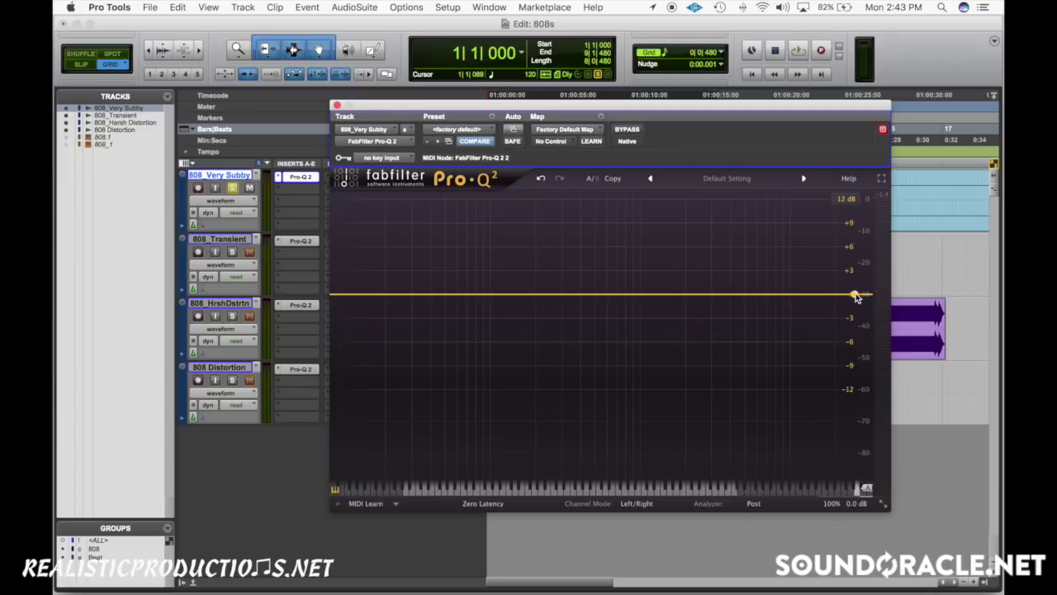
Step: Add a steep high cut around 4 kHz and audition it
drag(856, 298, 731, 295)
key(space)
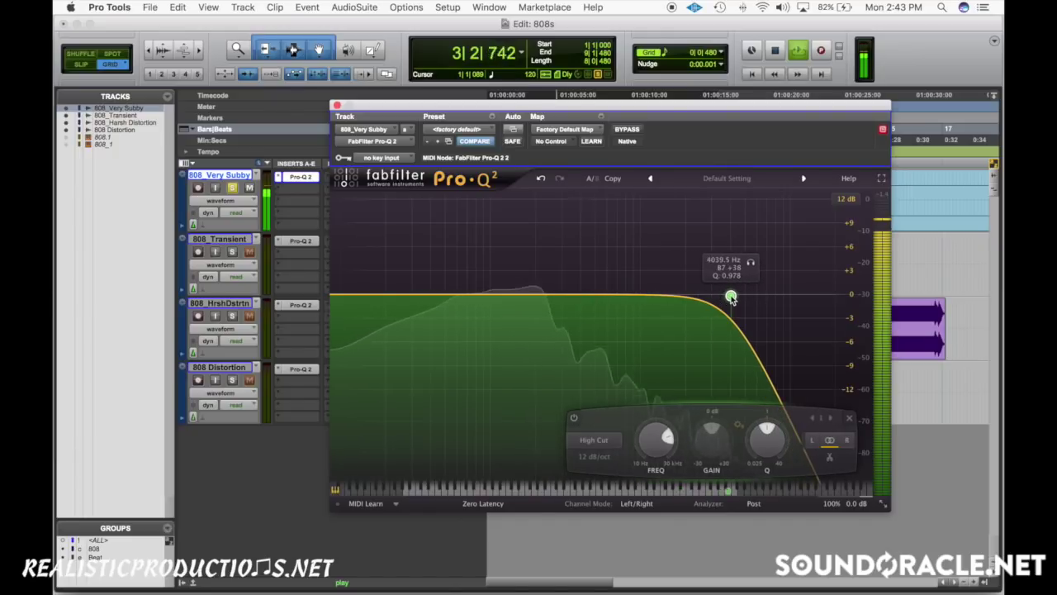
key(space)
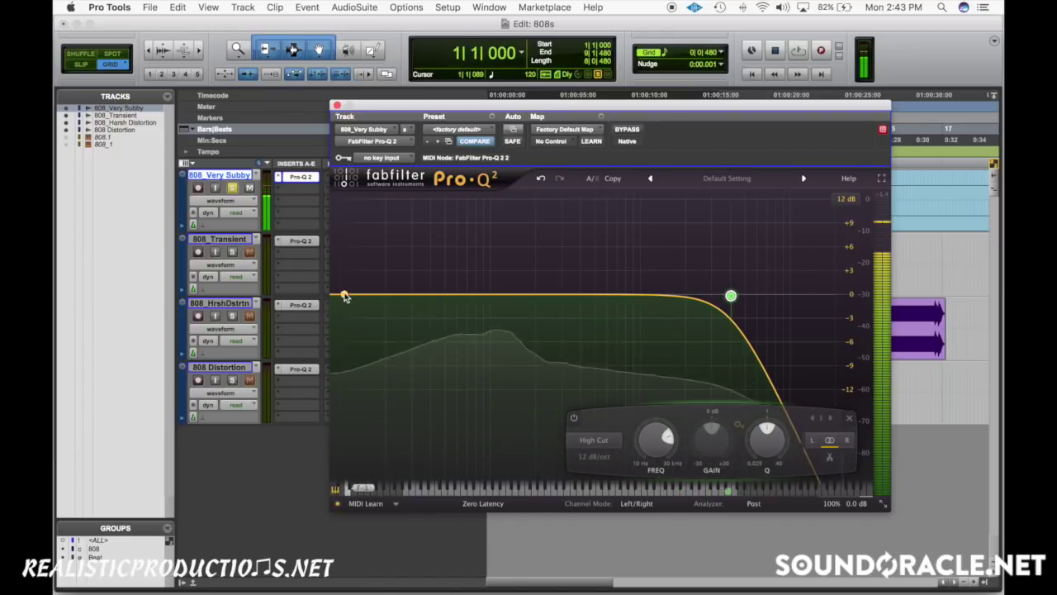
Step: Add a low shelf at 19.238 Hz pulled down to about -4.26 dB
click(346, 298)
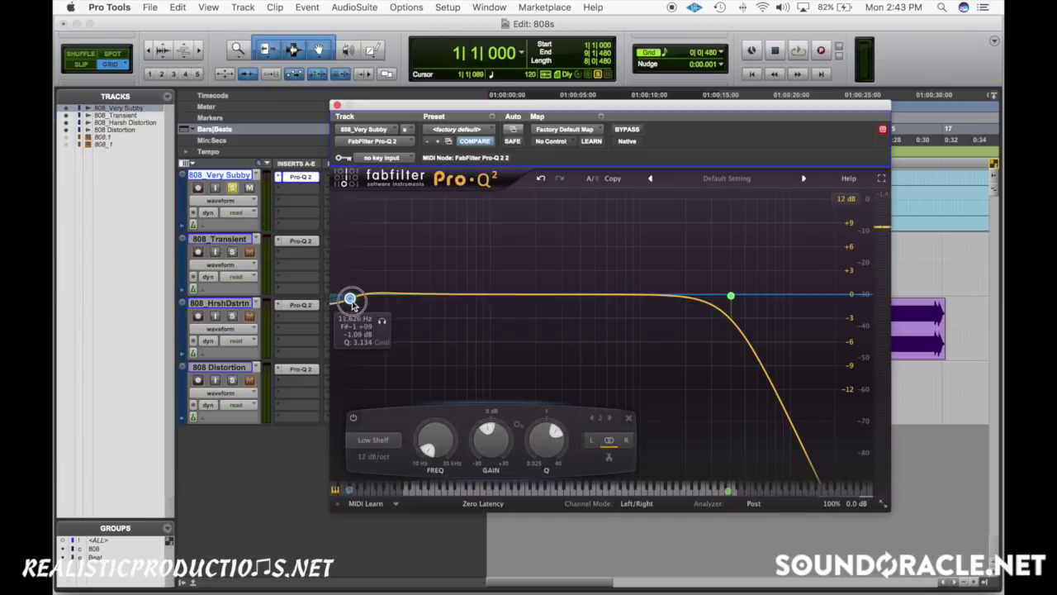
scroll(361, 303, down, 5)
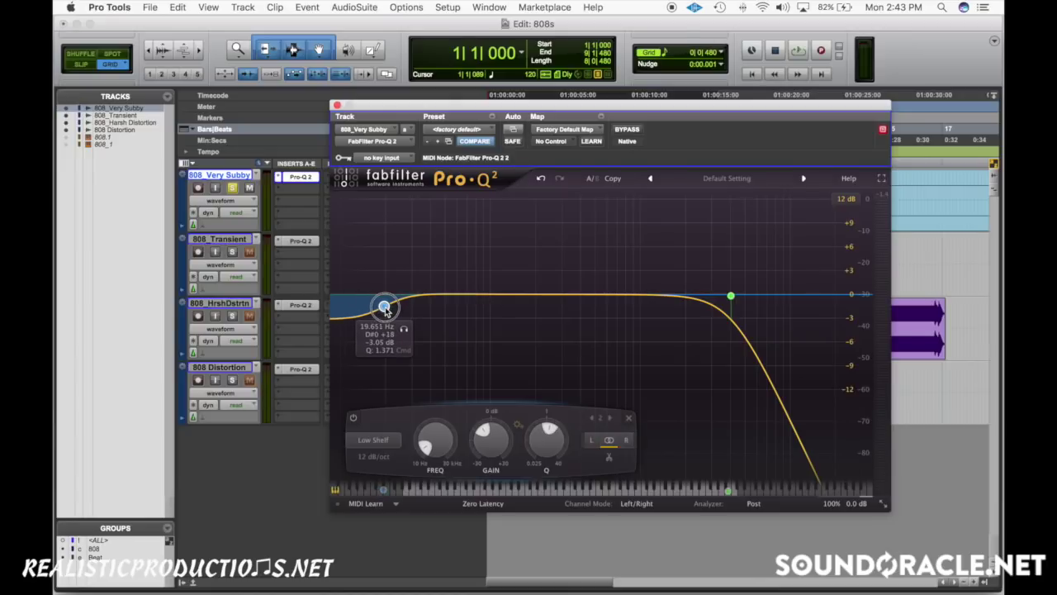
key(space)
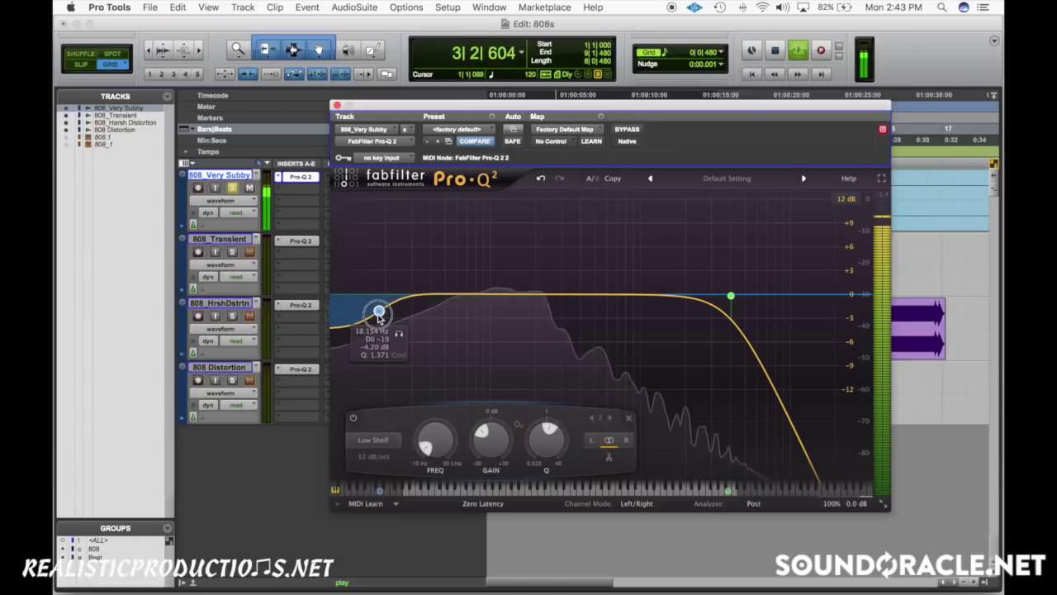
drag(376, 309, 379, 314)
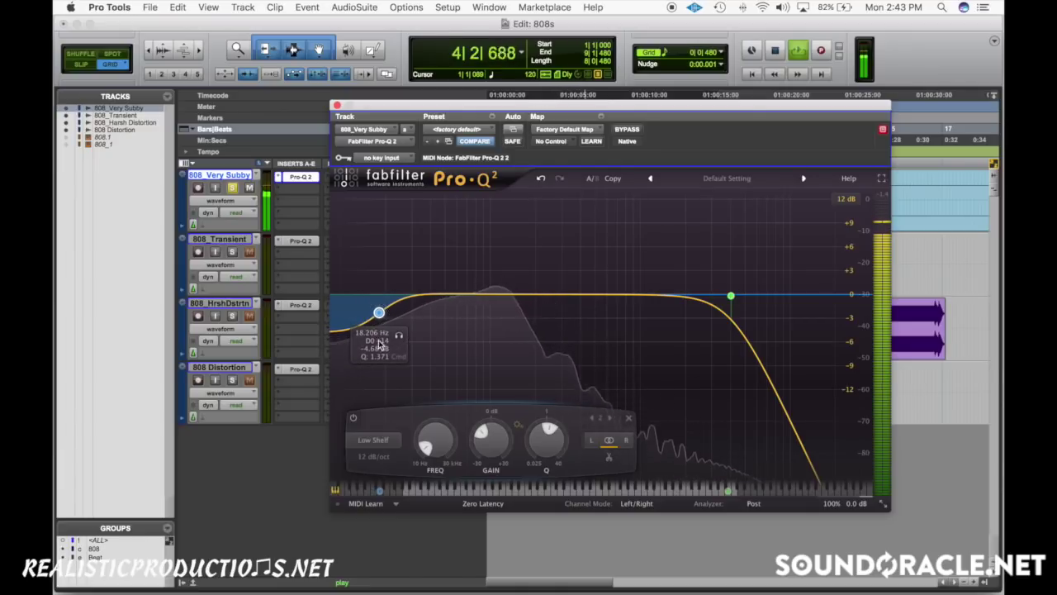
key(space)
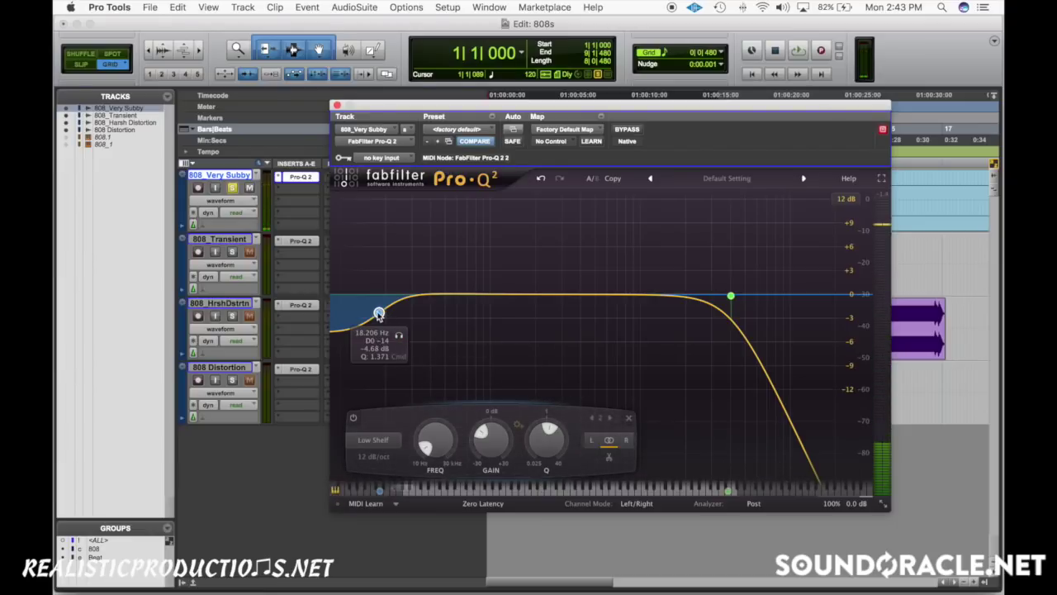
drag(379, 313, 382, 311)
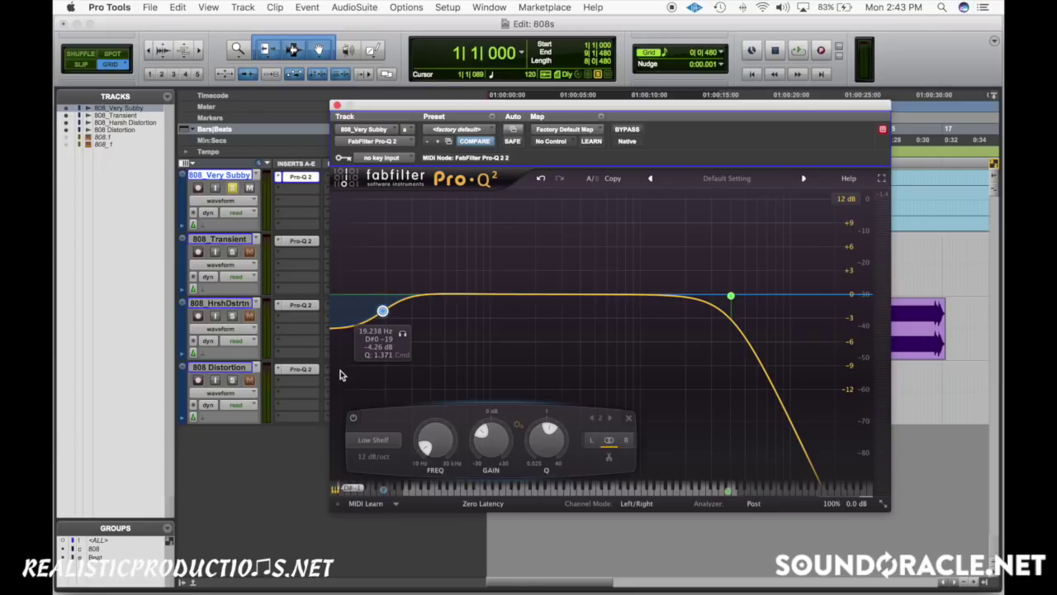
Step: Sweep a narrow bell during playback to find the resonance and set a small cut near 110 Hz
click(506, 297)
drag(506, 298, 494, 251)
scroll(502, 261, up, 5)
scroll(503, 258, up, 2)
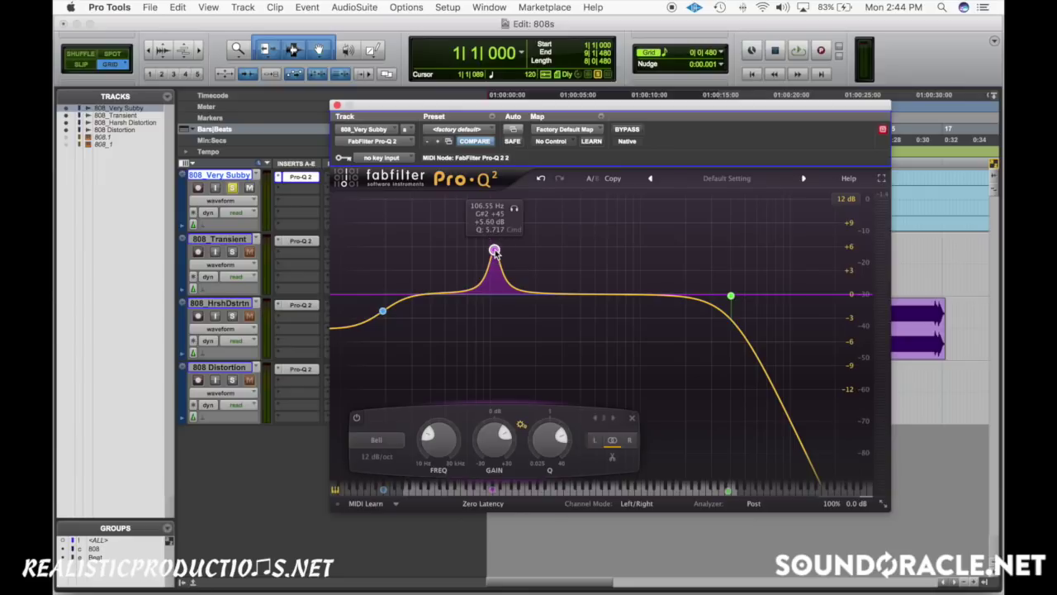
scroll(498, 253, up, 4)
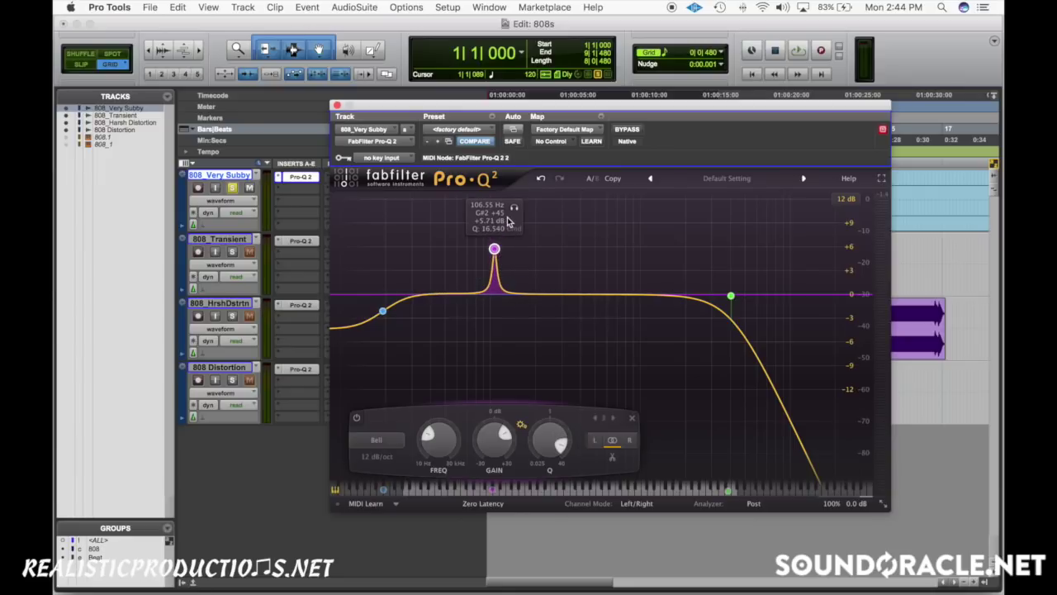
key(space)
drag(494, 249, 520, 244)
key(space)
scroll(493, 434, down, 10)
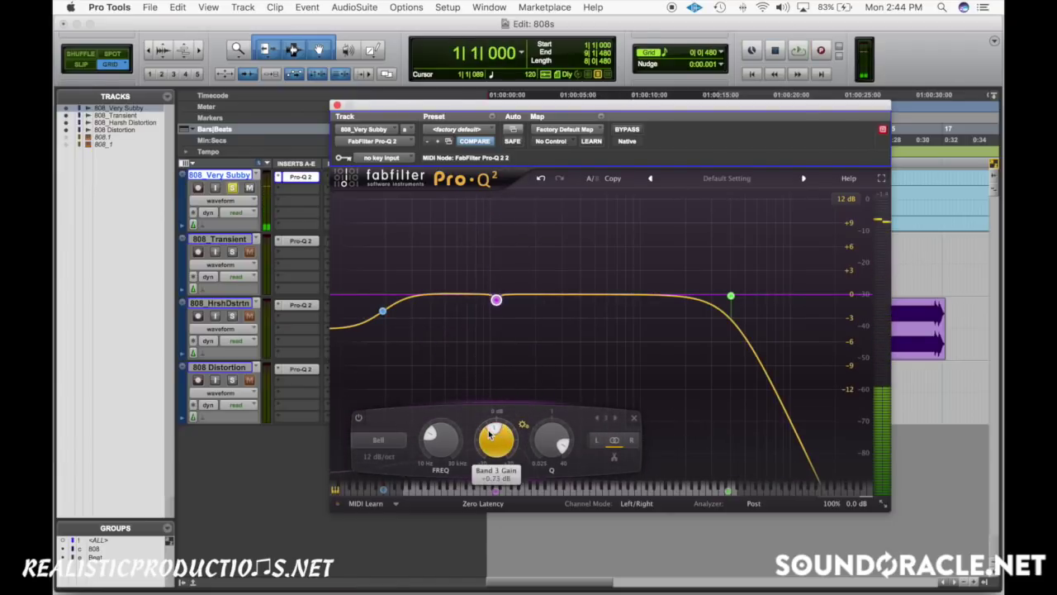
Step: Sweep a second narrow bell from about 159 Hz to set a small cut near 155 Hz
drag(524, 294, 521, 255)
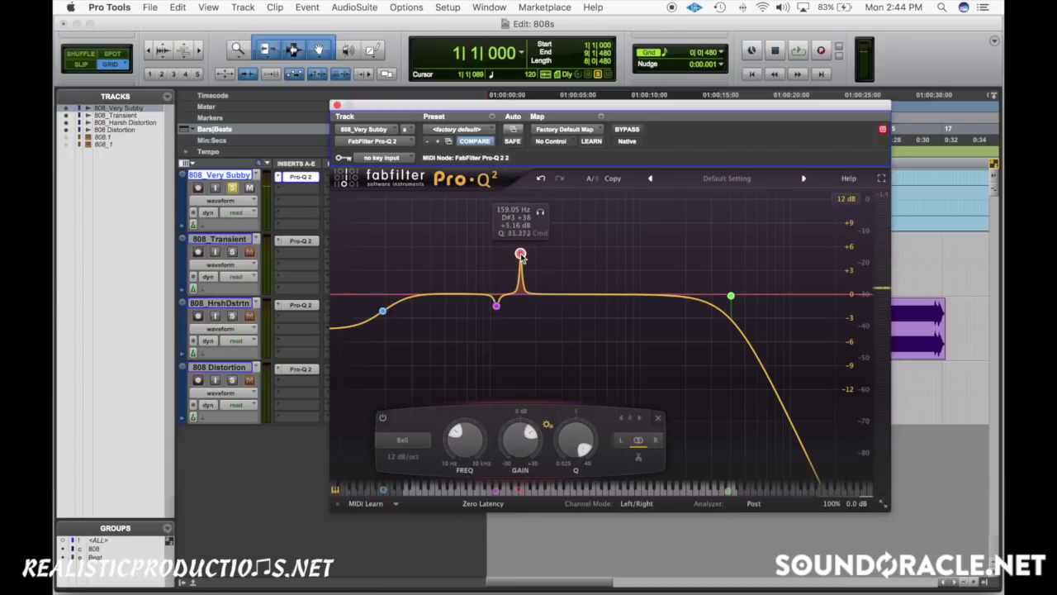
key(space)
drag(537, 213, 518, 293)
key(space)
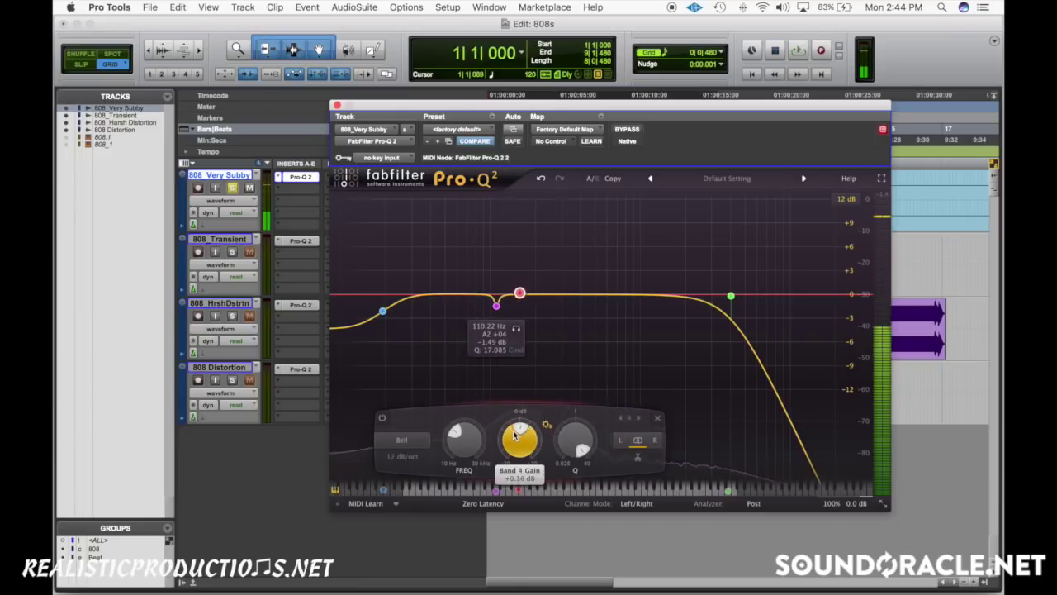
scroll(514, 436, down, 4)
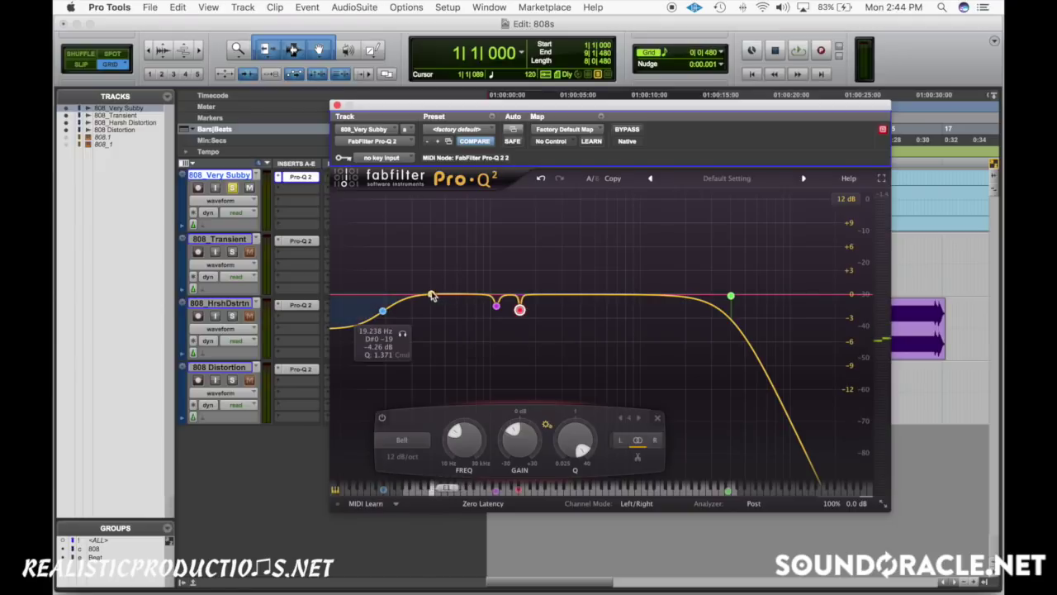
Step: Place a low bell boost, trying 40–49 Hz and raising it to about +5.7 dB
drag(426, 297, 436, 287)
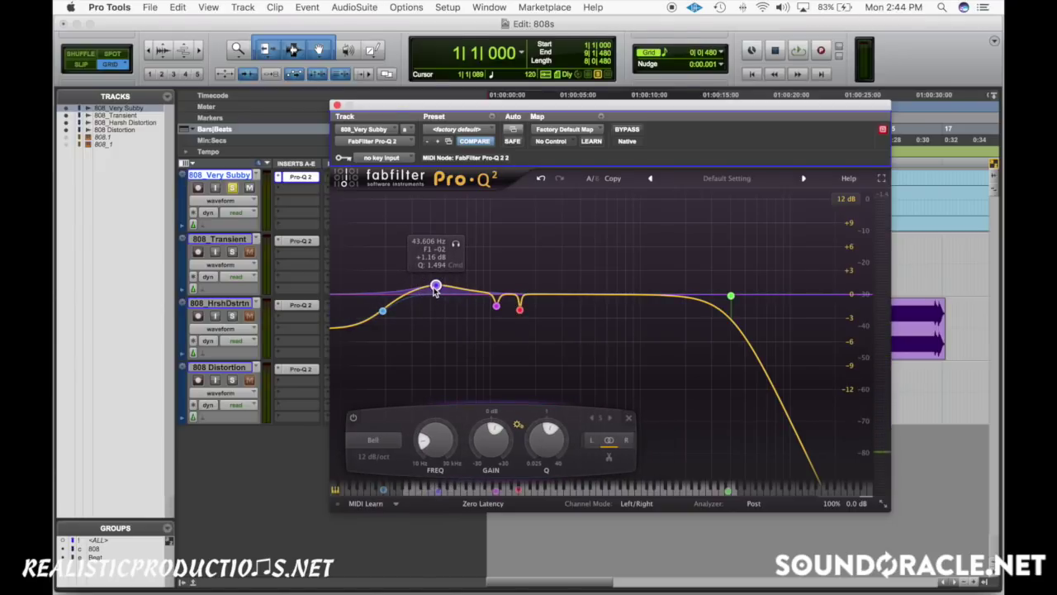
scroll(436, 287, up, 3)
drag(436, 286, 440, 279)
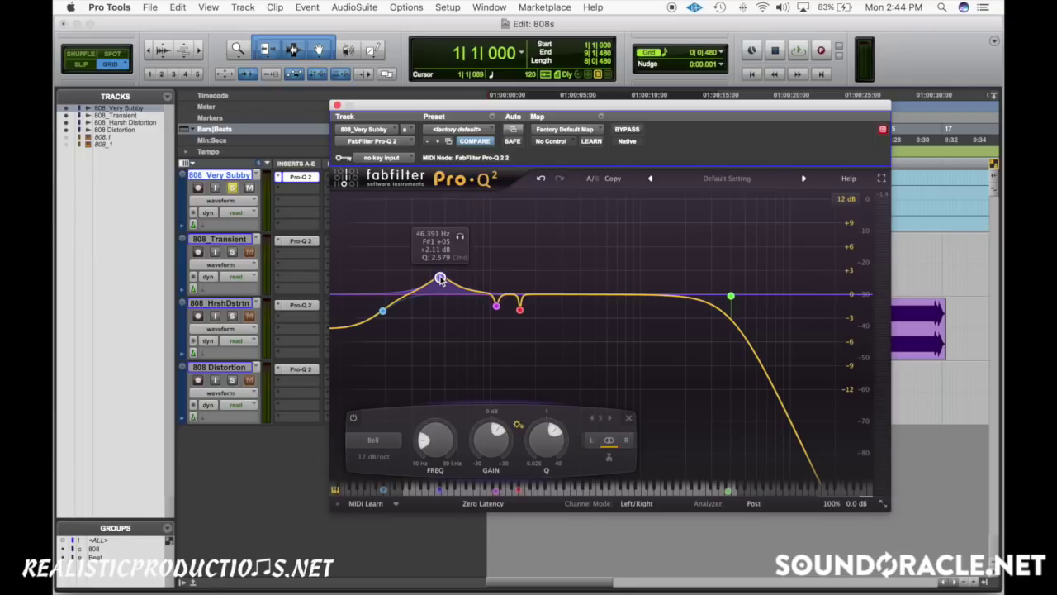
mouse_move(442, 280)
mouse_down()
mouse_move(421, 280)
mouse_move(433, 279)
mouse_up()
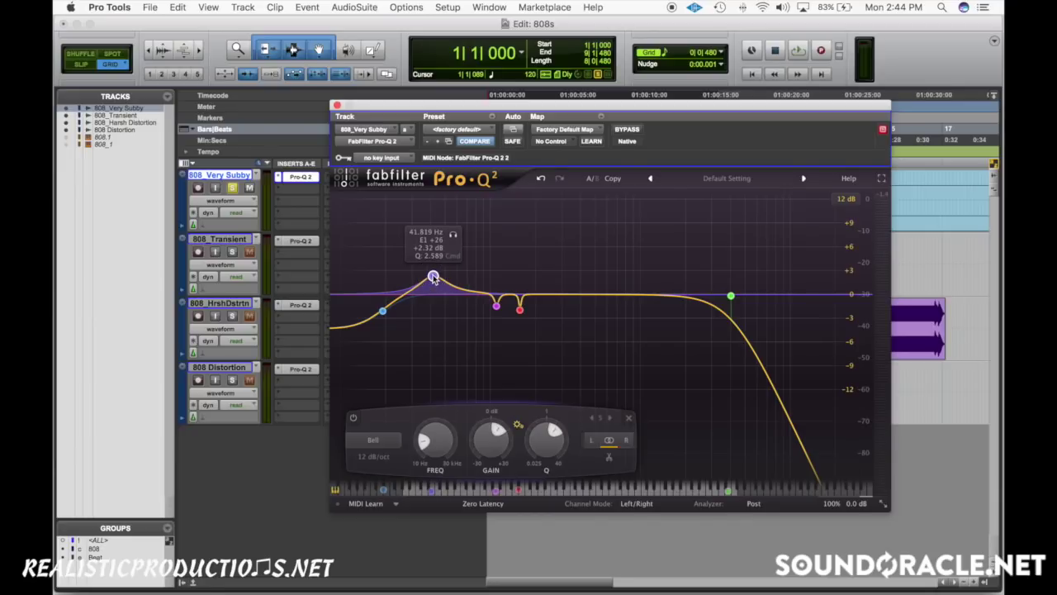
drag(433, 278, 441, 250)
Step: Solo the low band during playback and settle it near 61 Hz at about +3.36 dB
key(space)
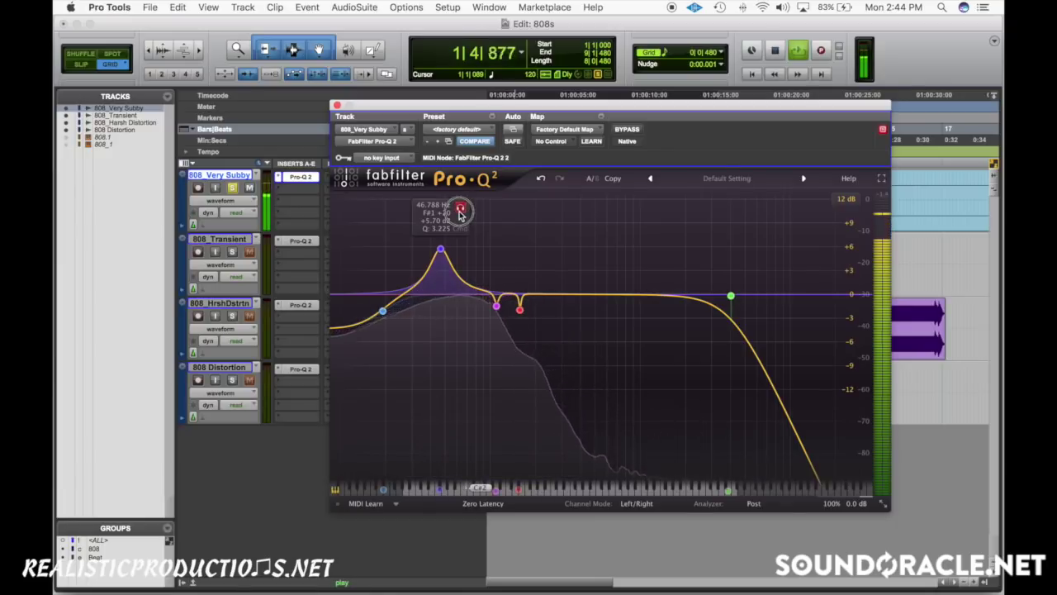
drag(464, 216, 479, 217)
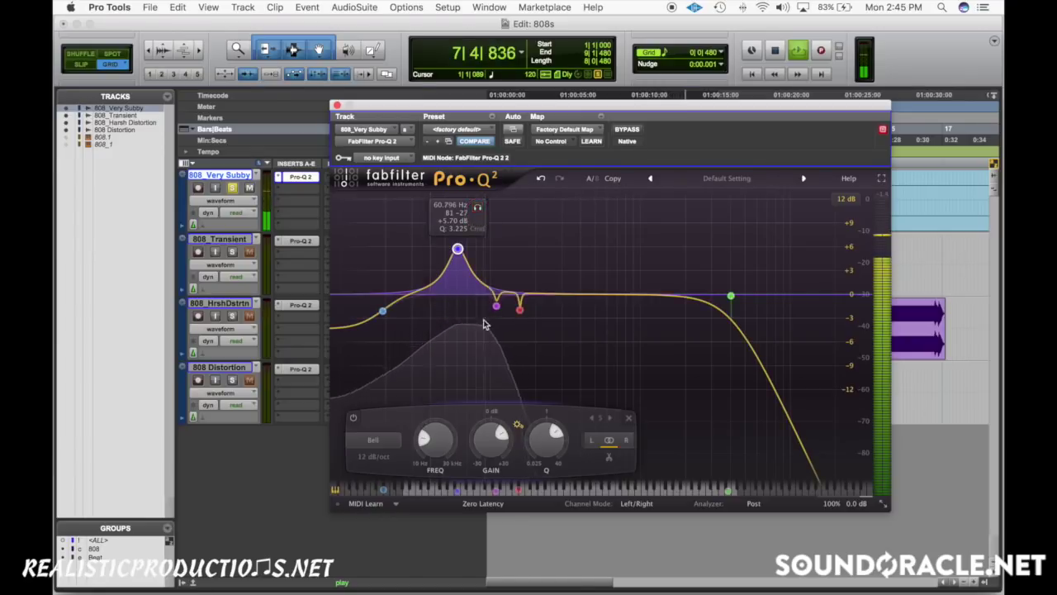
key(space)
drag(494, 425, 495, 434)
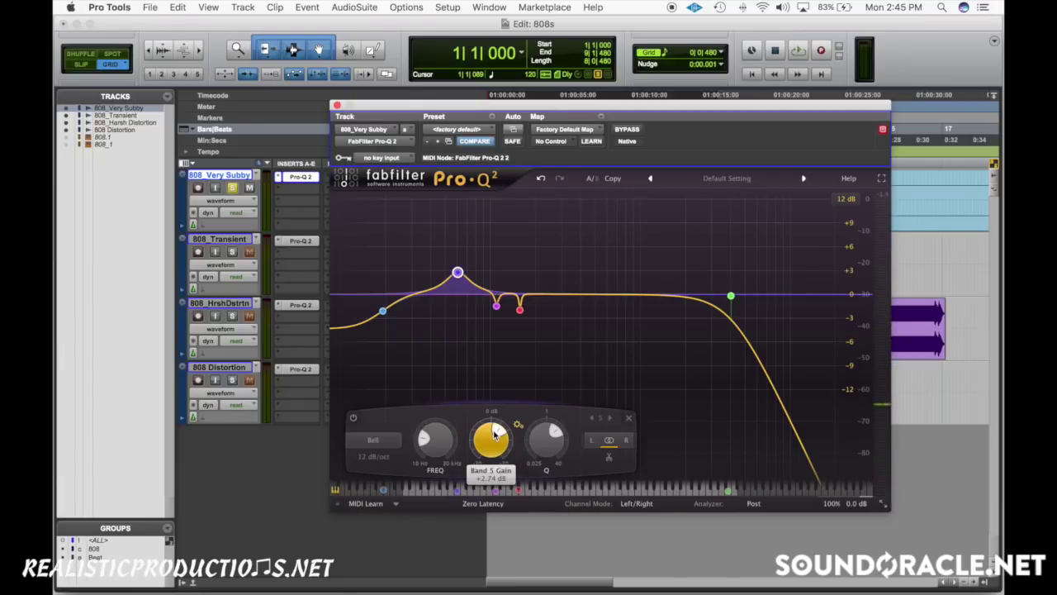
drag(492, 440, 490, 456)
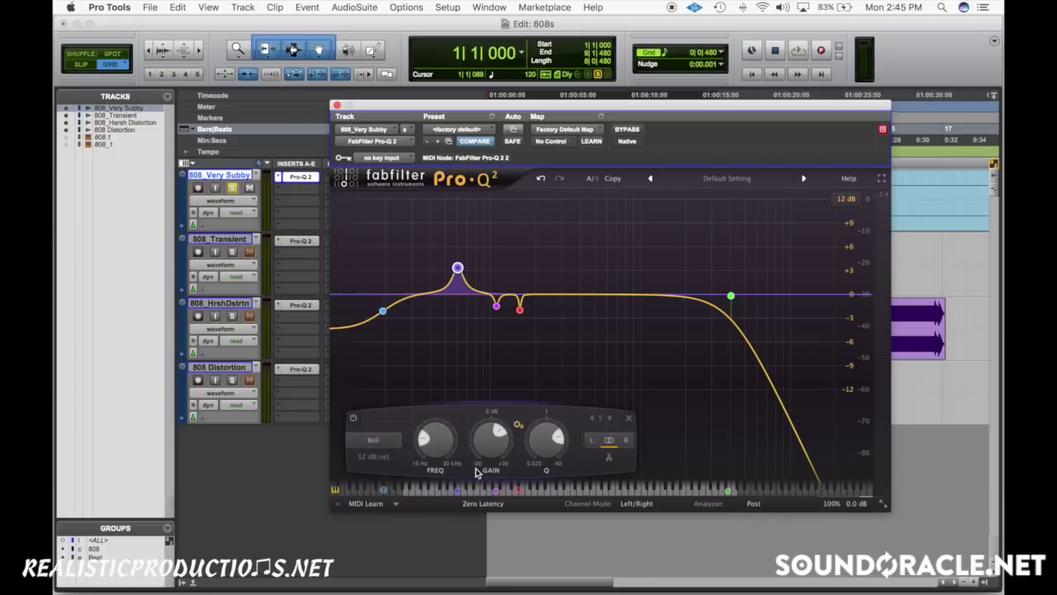
mouse_move(500, 297)
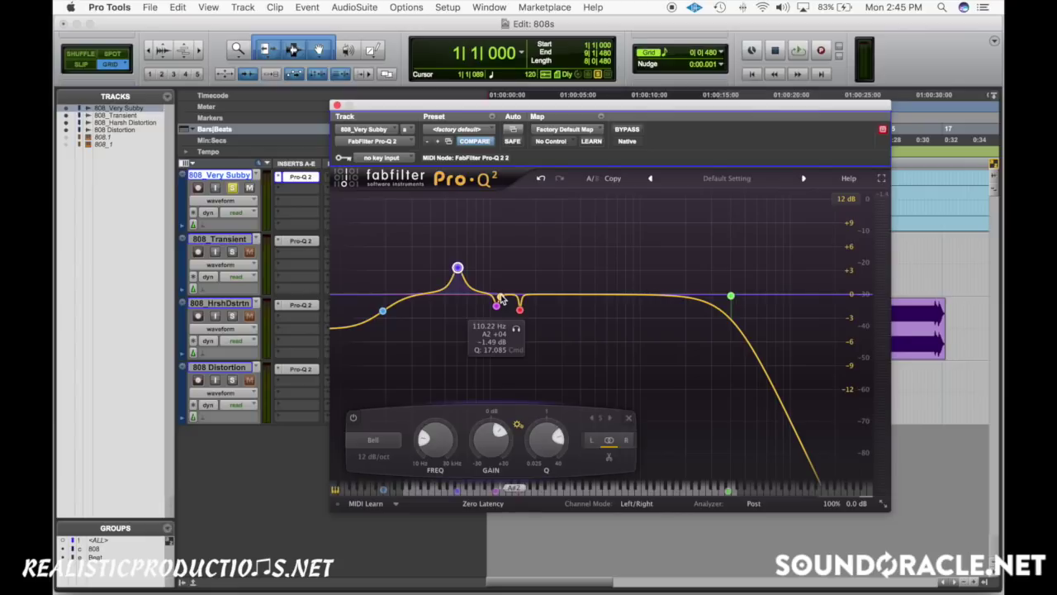
mouse_move(473, 245)
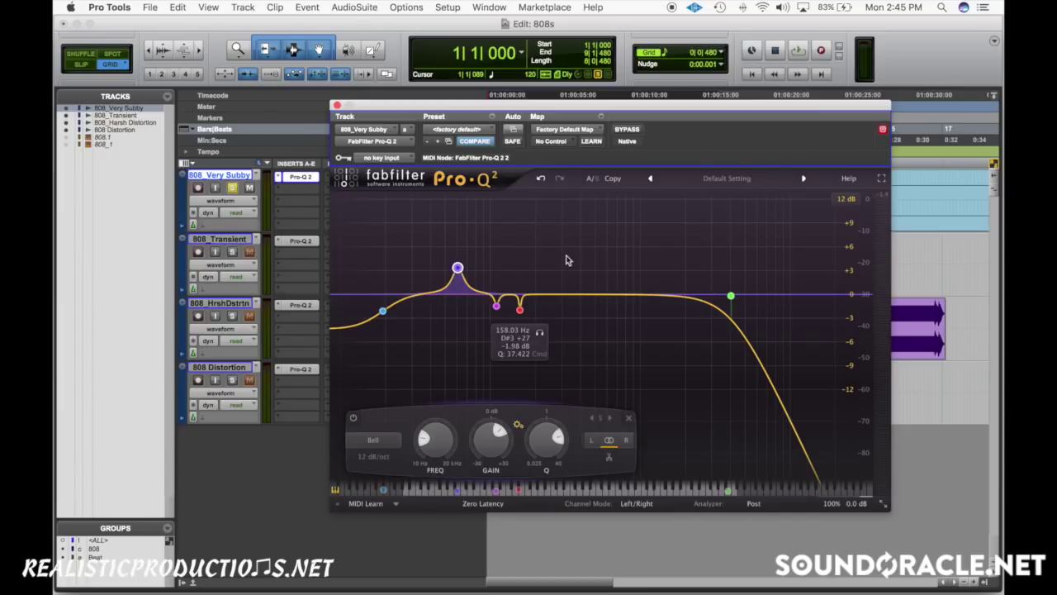
Step: Add a bell boost around 300 Hz at about +2 dB and A/B it with bypass
drag(573, 295, 566, 212)
key(space)
click(565, 201)
drag(547, 439, 548, 443)
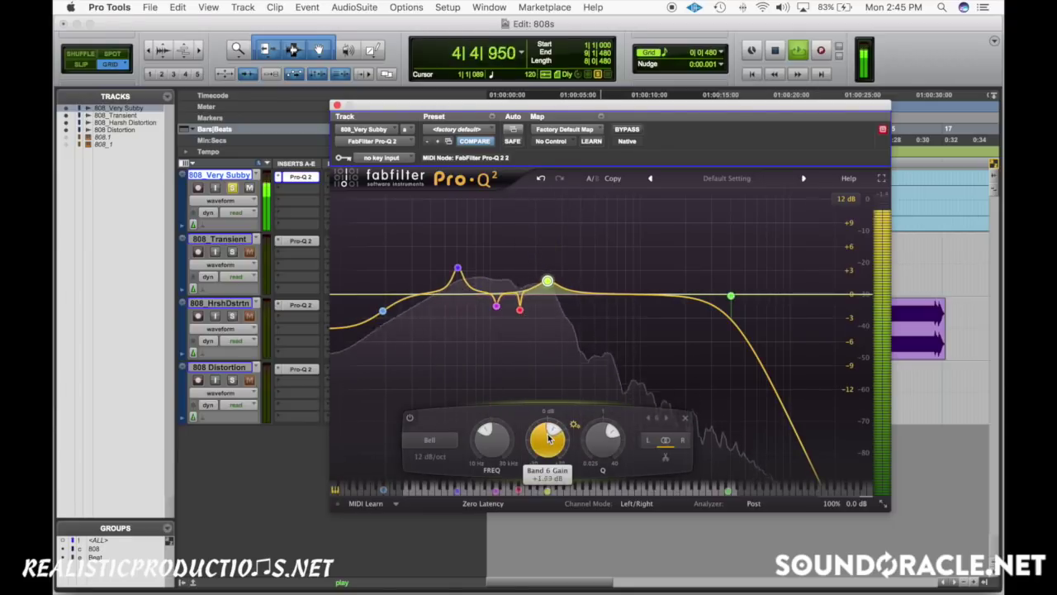
click(628, 129)
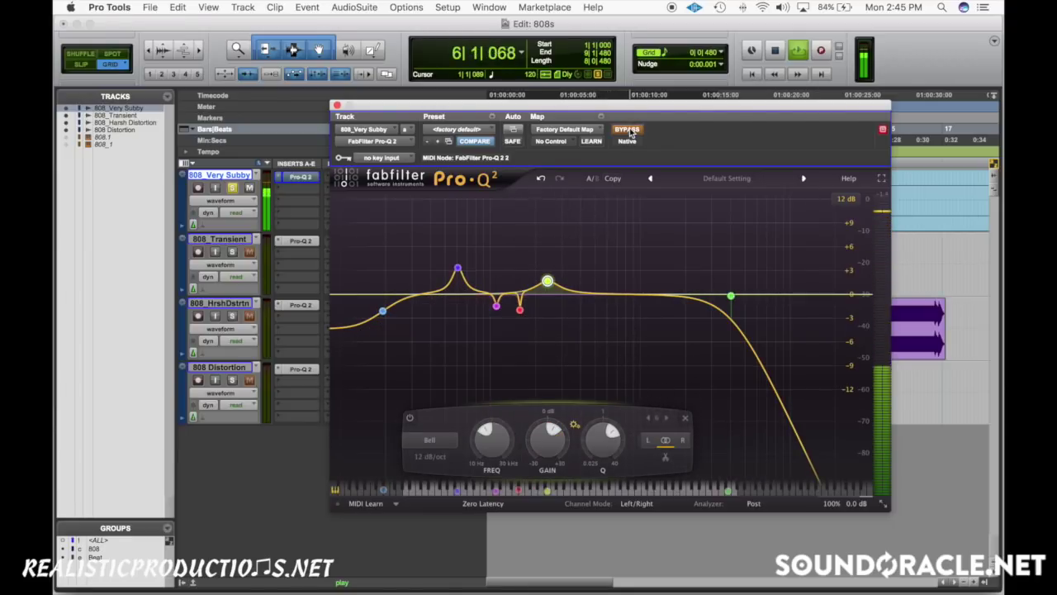
click(629, 131)
key(space)
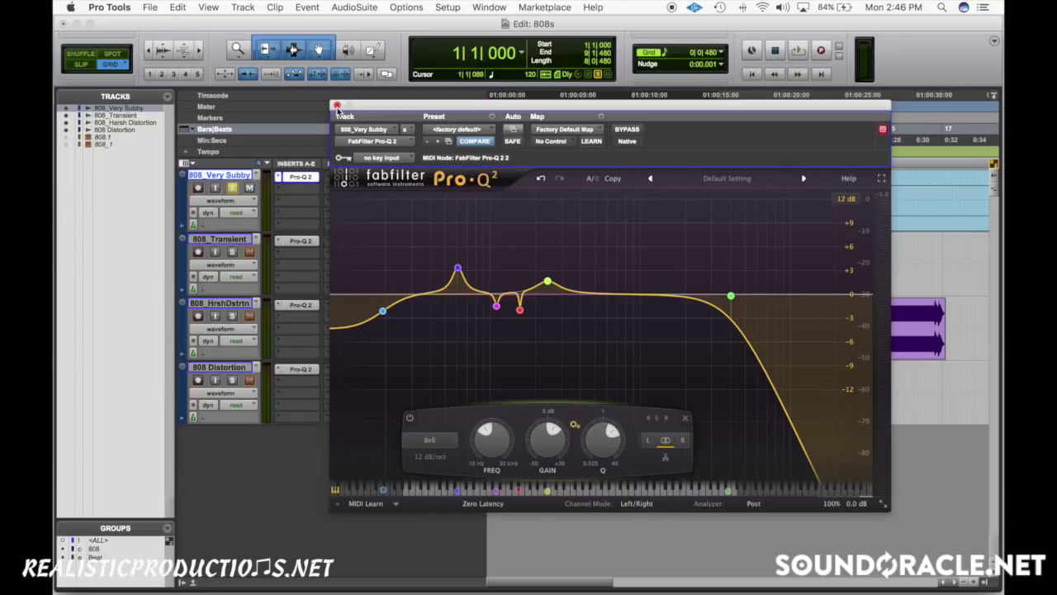
Step: Raise the boost near 60 Hz to about +4.1 dB at 60.5 Hz and close the EQ
mouse_move(458, 268)
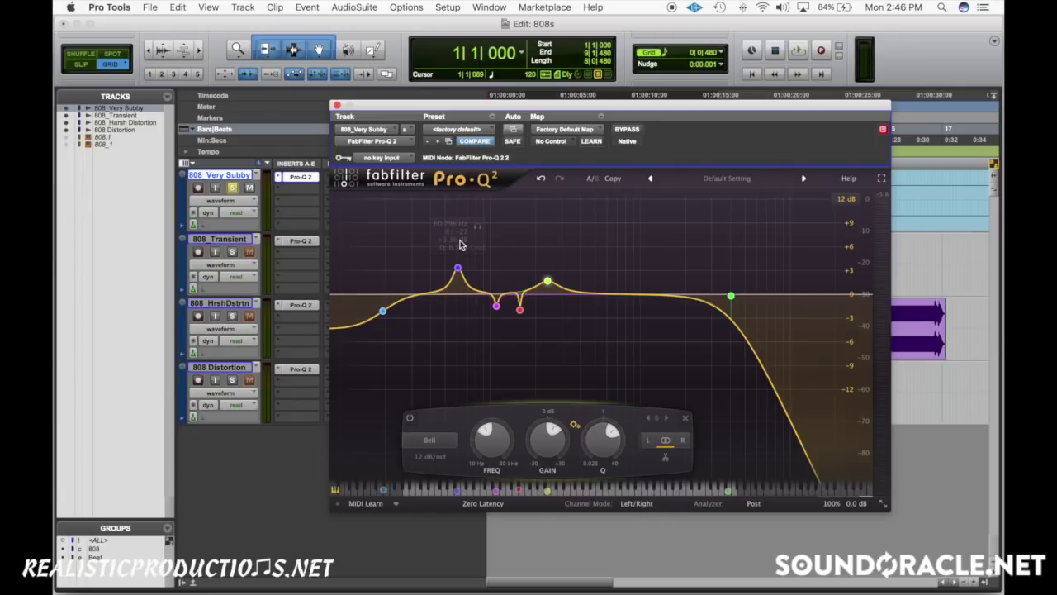
drag(460, 275, 460, 267)
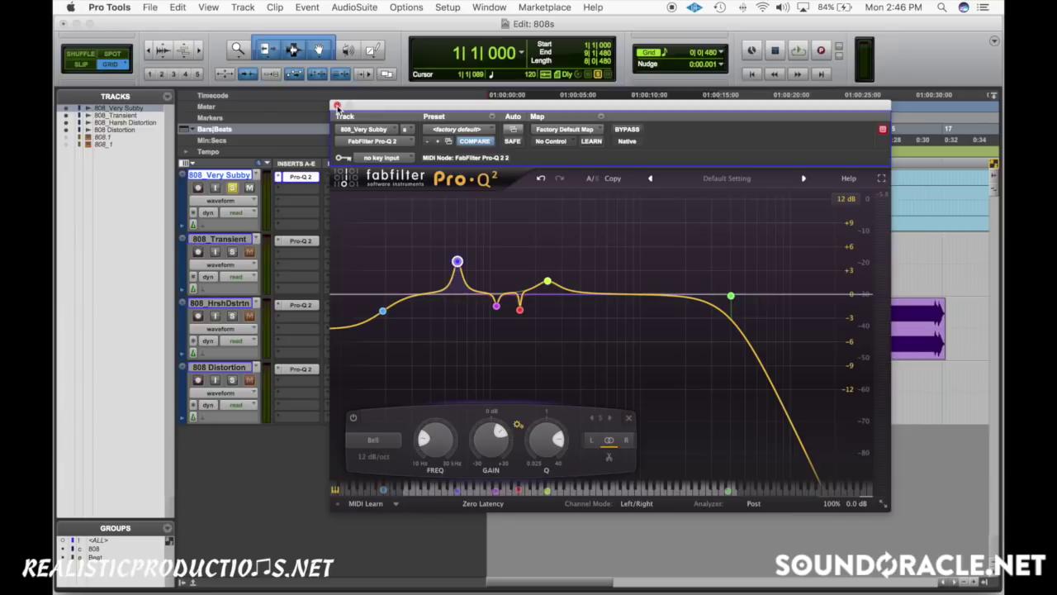
click(336, 105)
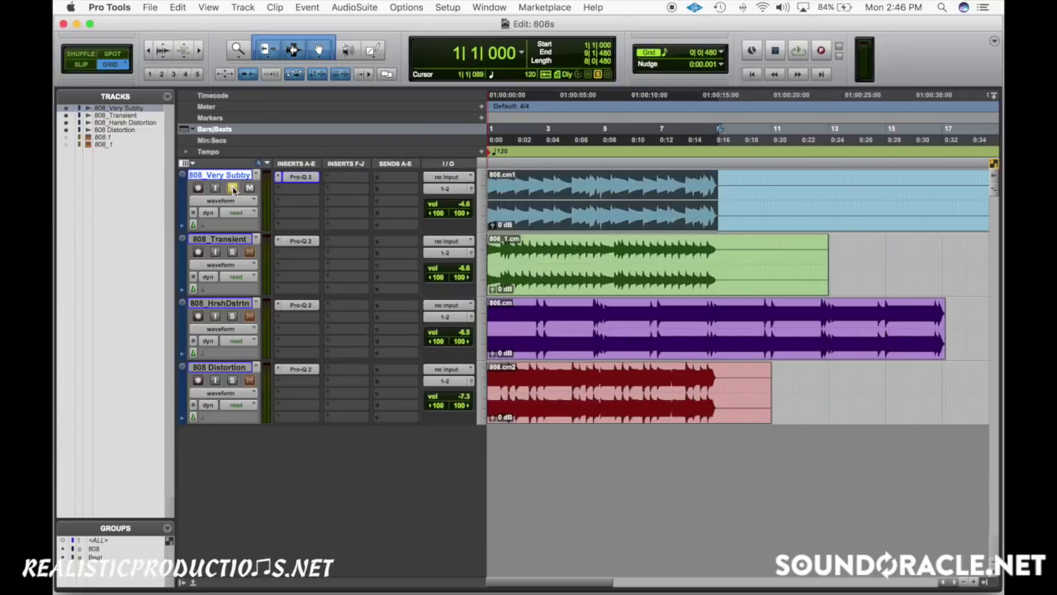
Step: Open Pro-Q 2 on 808_Transient and add a low shelf pulled down to cut sub rumble
click(237, 241)
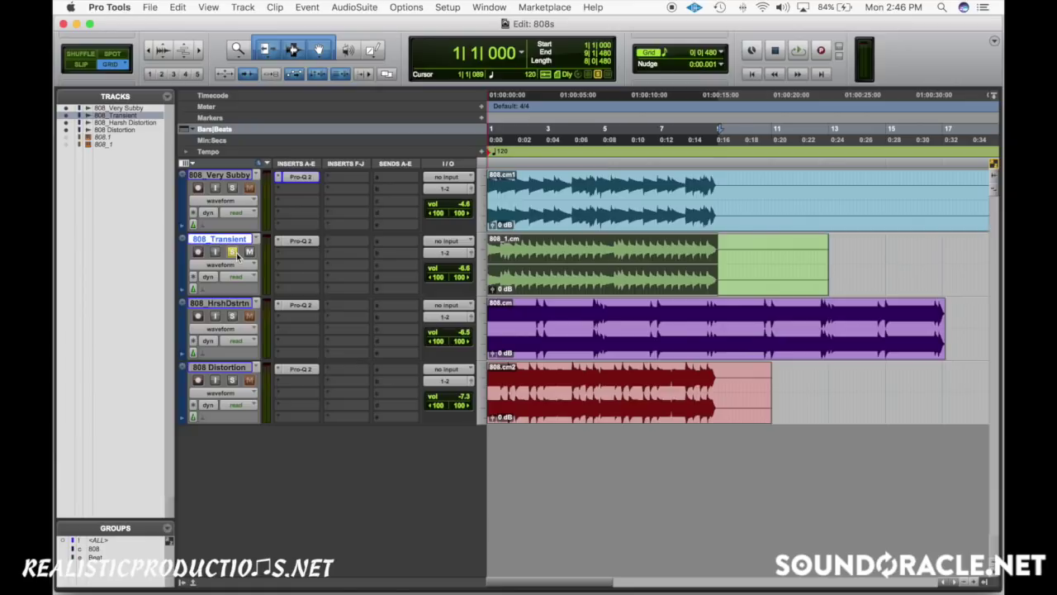
click(305, 241)
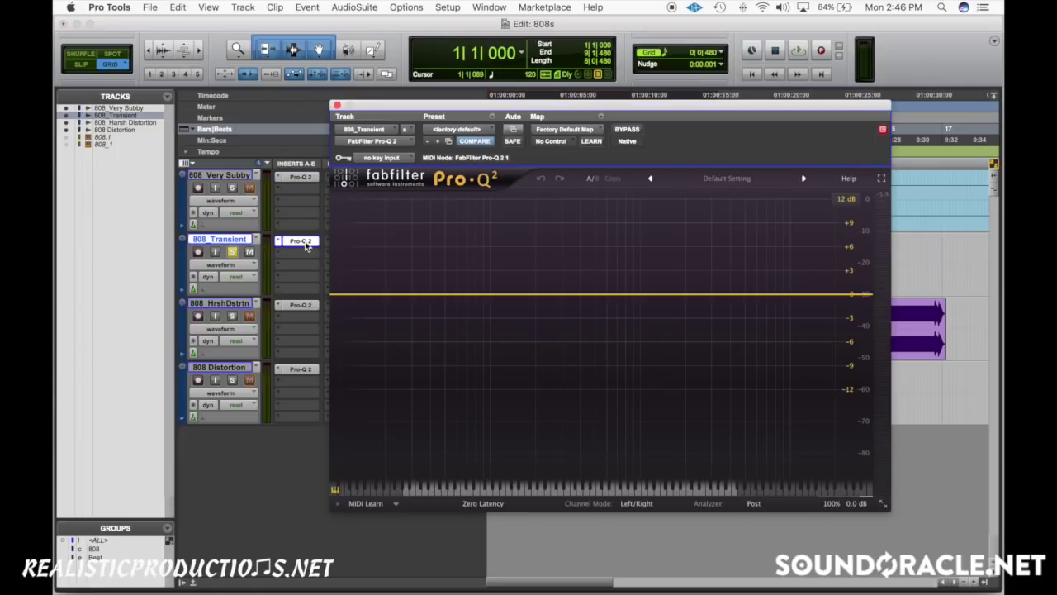
key(space)
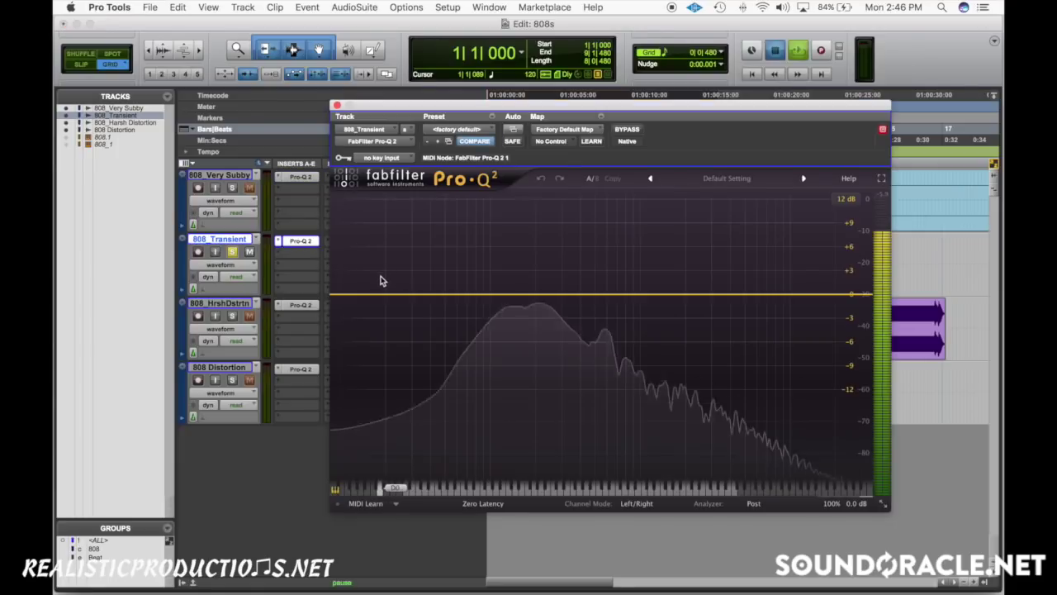
click(353, 295)
drag(353, 308, 400, 344)
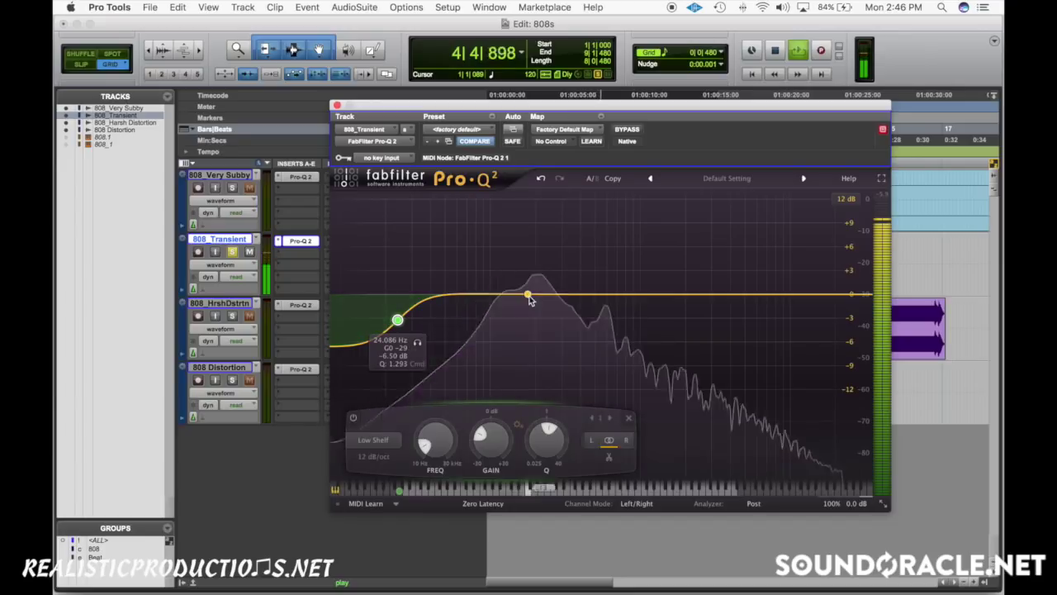
Step: Add two narrow bells and turn them into slight cuts near 109.37 Hz and 144.63 Hz
drag(536, 295, 502, 281)
scroll(535, 239, up, 8)
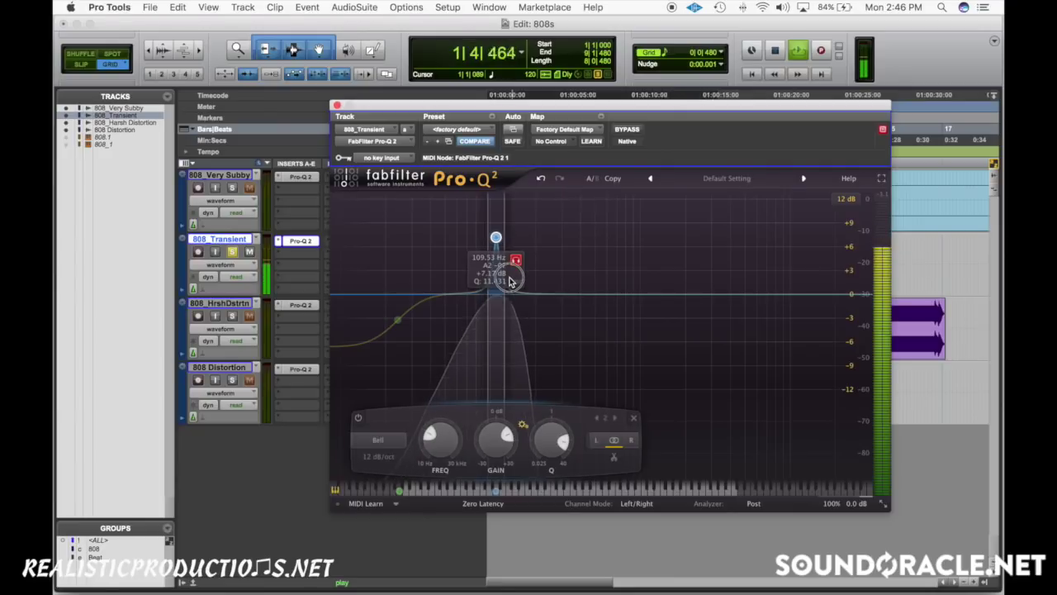
scroll(496, 440, down, 5)
scroll(504, 440, up, 1)
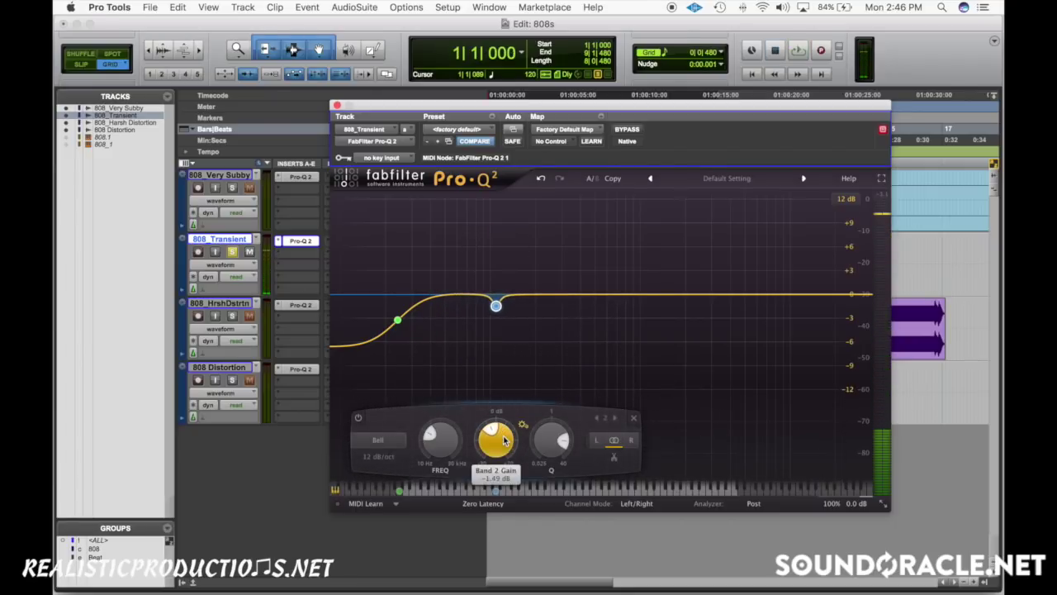
drag(545, 295, 530, 276)
key(space)
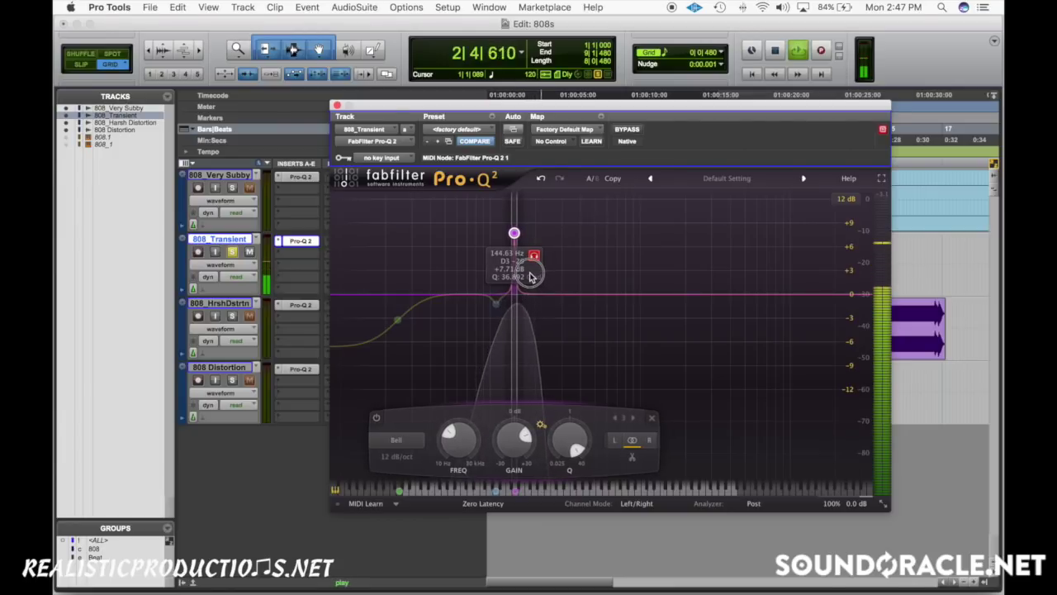
key(space)
drag(512, 436, 512, 440)
scroll(510, 439, down, 3)
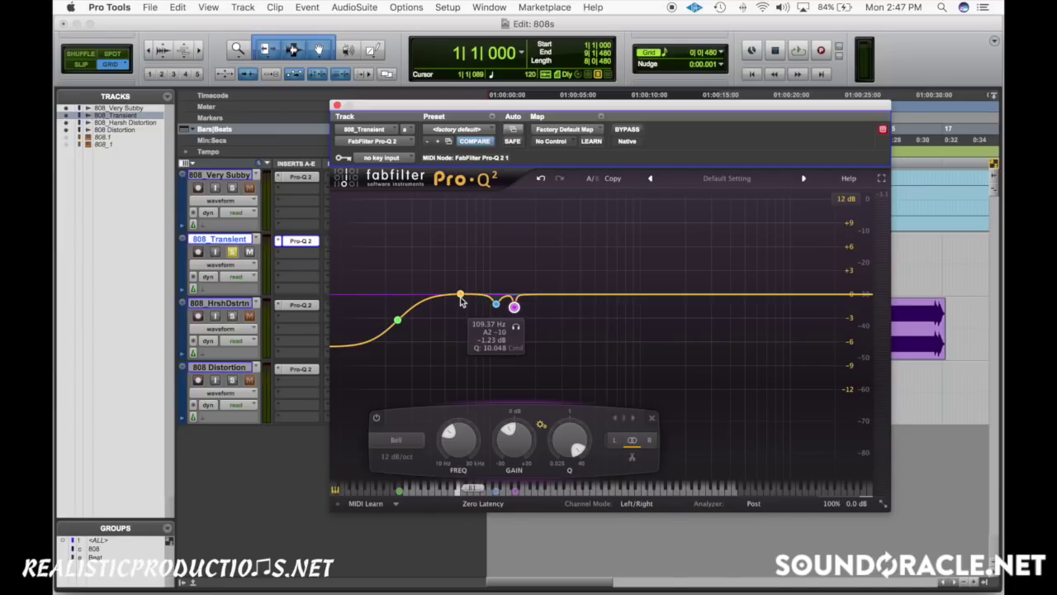
Step: Add a low bell boost around 65 Hz and set its gain to about +3 dB
drag(460, 299, 464, 218)
key(space)
scroll(462, 216, up, 5)
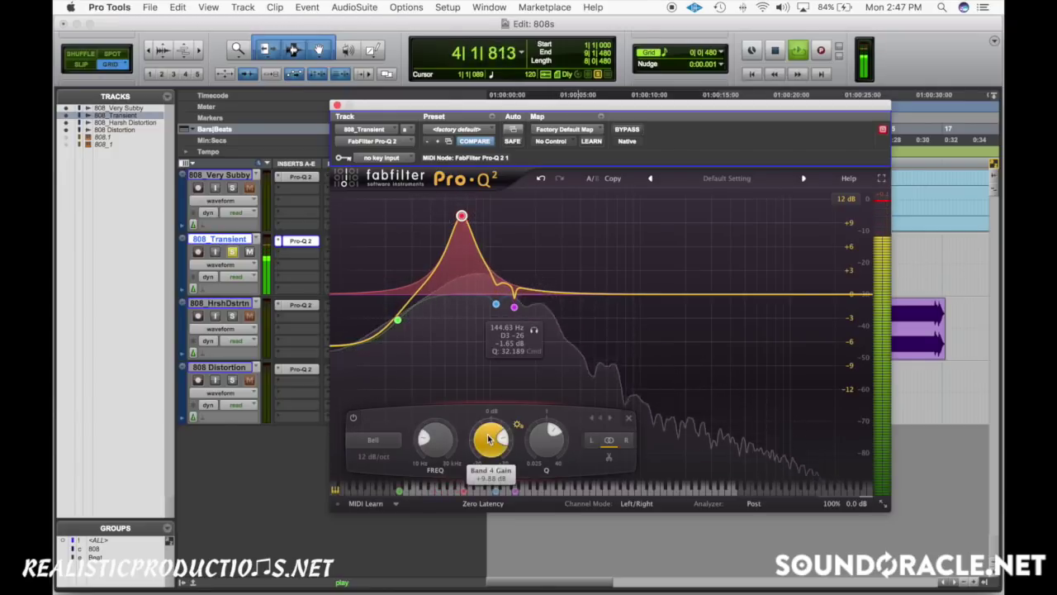
drag(490, 439, 490, 452)
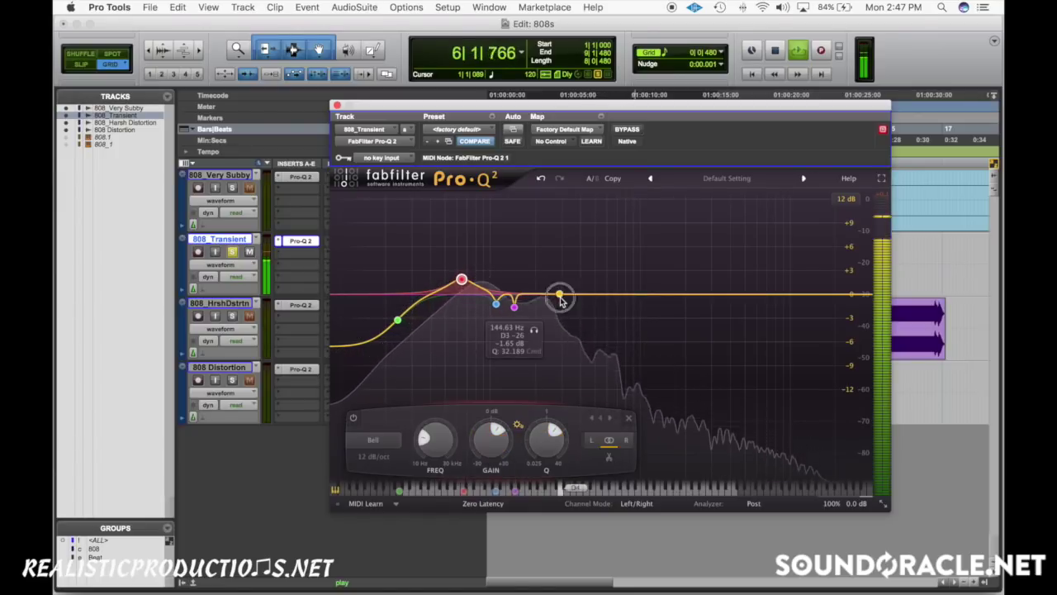
Step: Add a bell boost near 228 Hz, compare with bypass, and close the EQ
drag(560, 300, 543, 266)
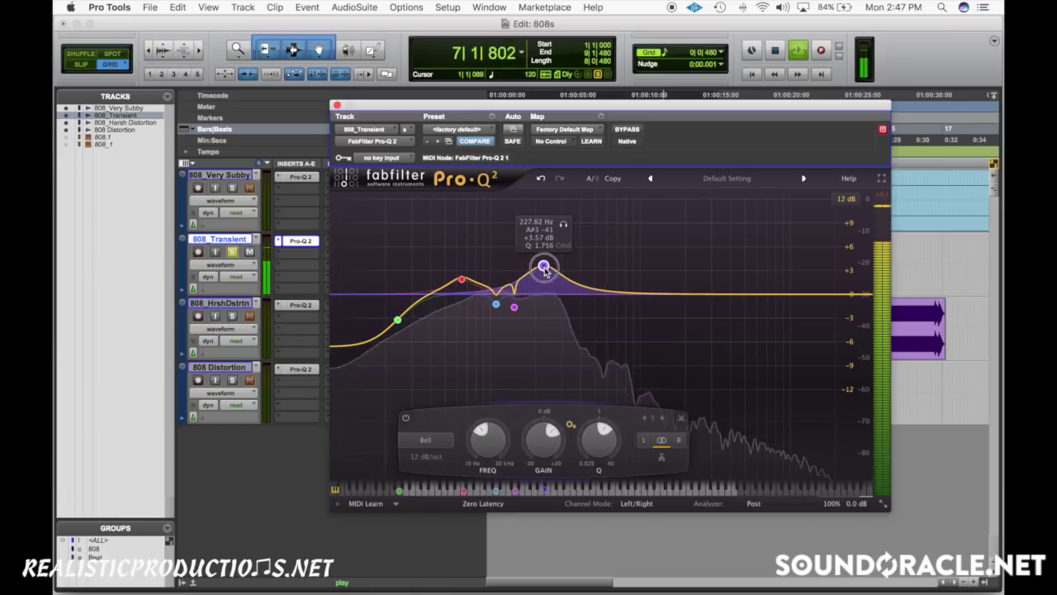
click(627, 130)
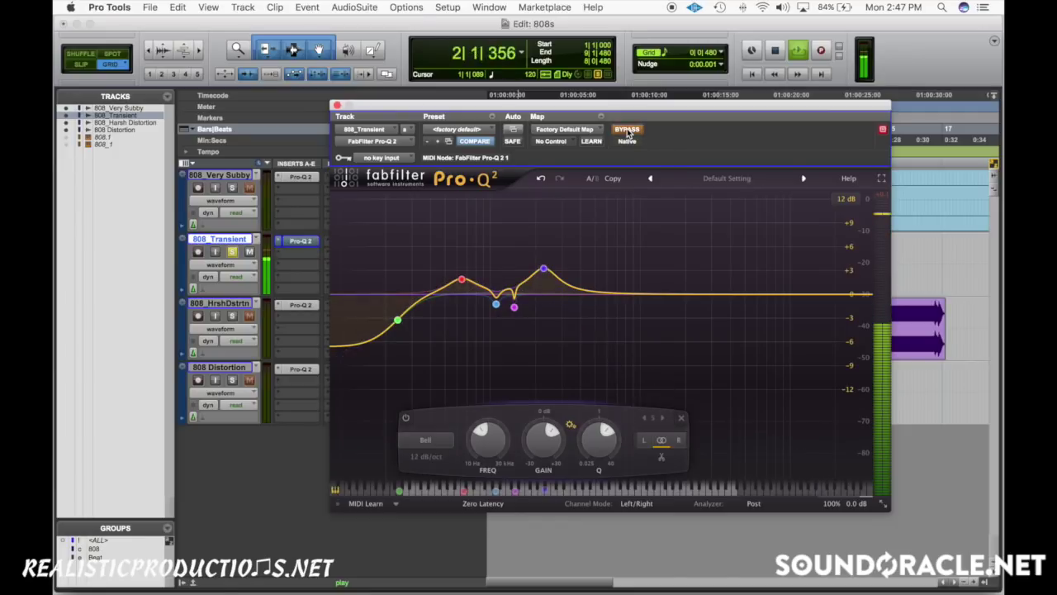
key(space)
click(300, 241)
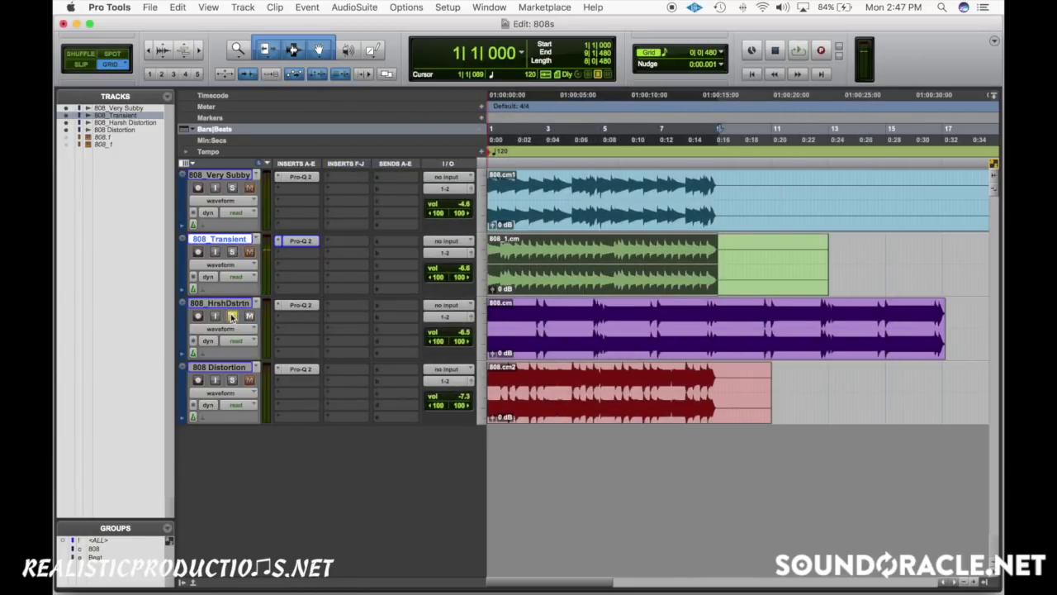
Step: Open Pro-Q 2 on 808_HrshDstrtn and add a low shelf at about -3.4 dB
click(316, 311)
key(space)
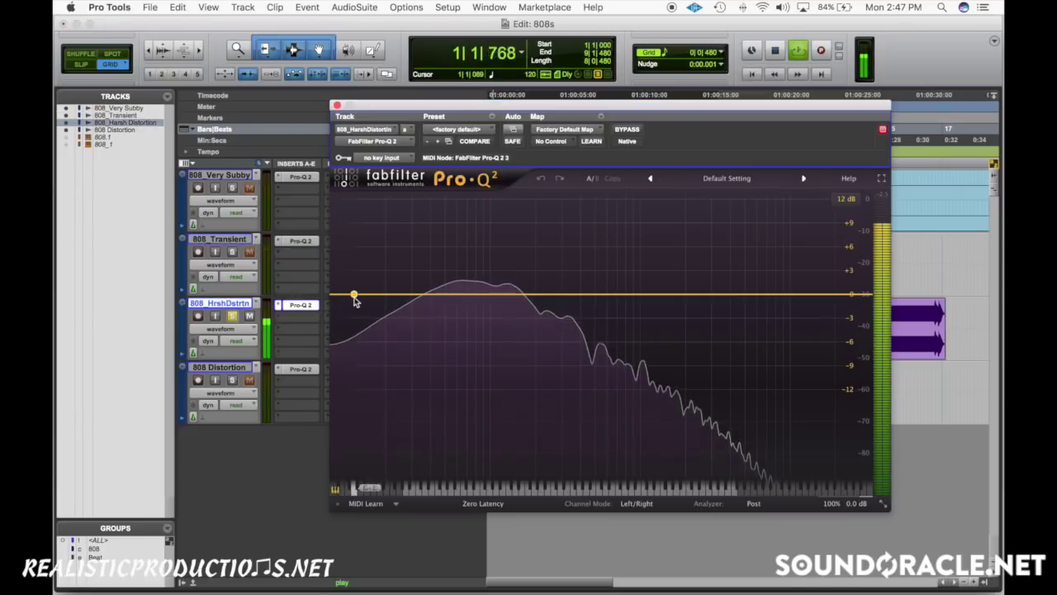
click(352, 300)
drag(352, 301, 377, 310)
Step: Add a bell near 104 Hz and turn it into a cut of about -1.9 dB
click(501, 292)
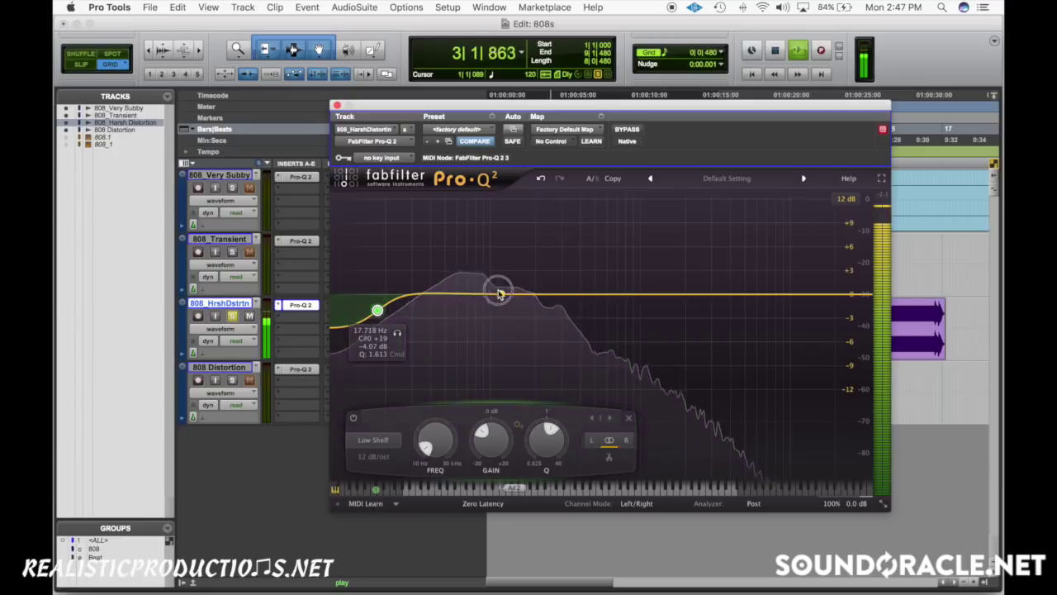
drag(501, 292, 513, 270)
scroll(494, 240, up, 10)
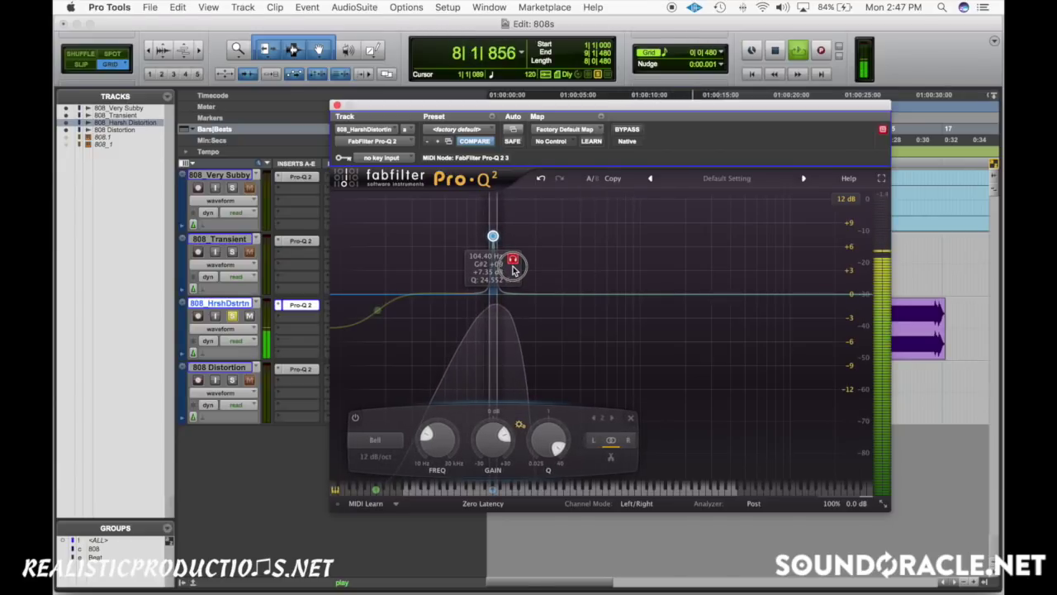
drag(513, 270, 541, 283)
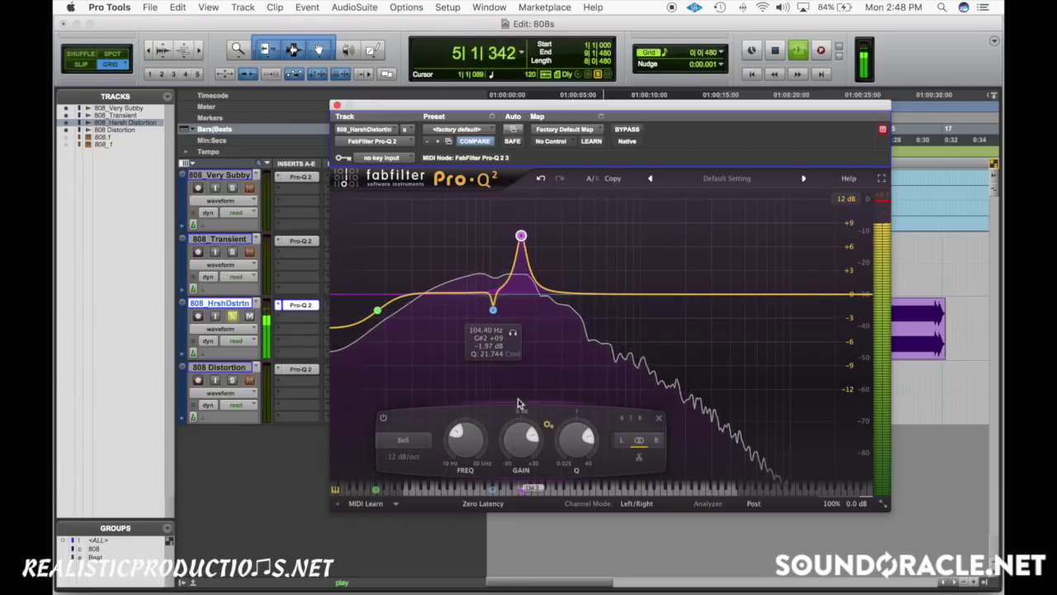
drag(522, 433, 573, 436)
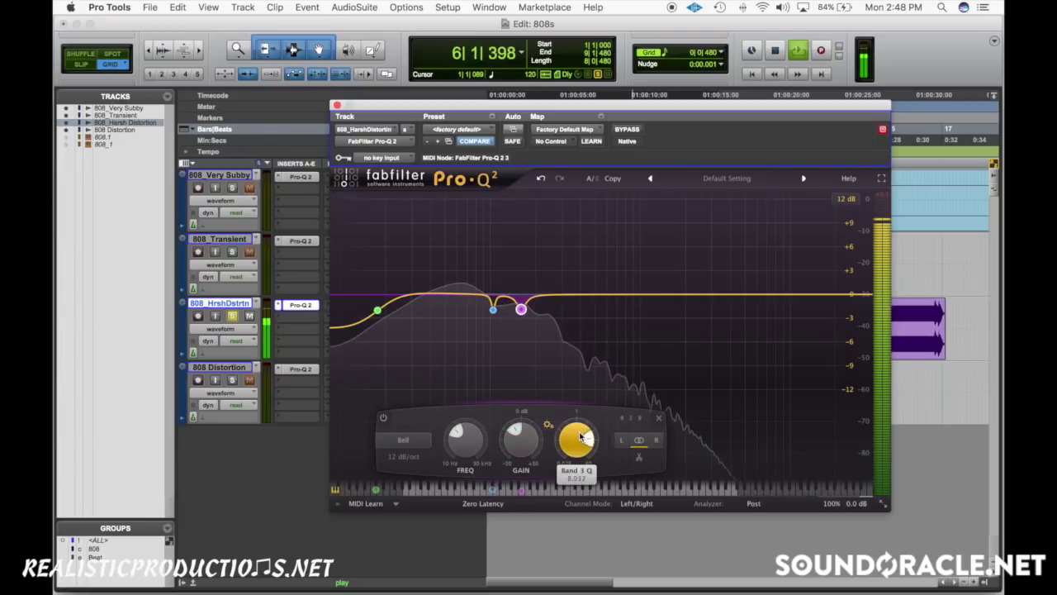
Step: Add a low boost near 59 Hz, easing its gain back from +4.4 dB
drag(447, 292, 449, 261)
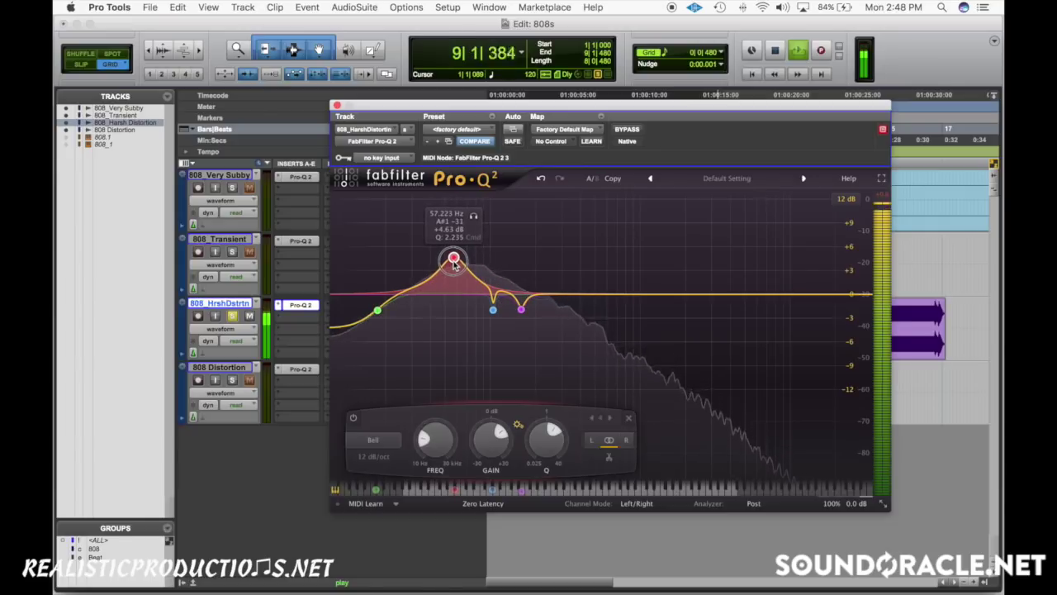
drag(453, 263, 456, 263)
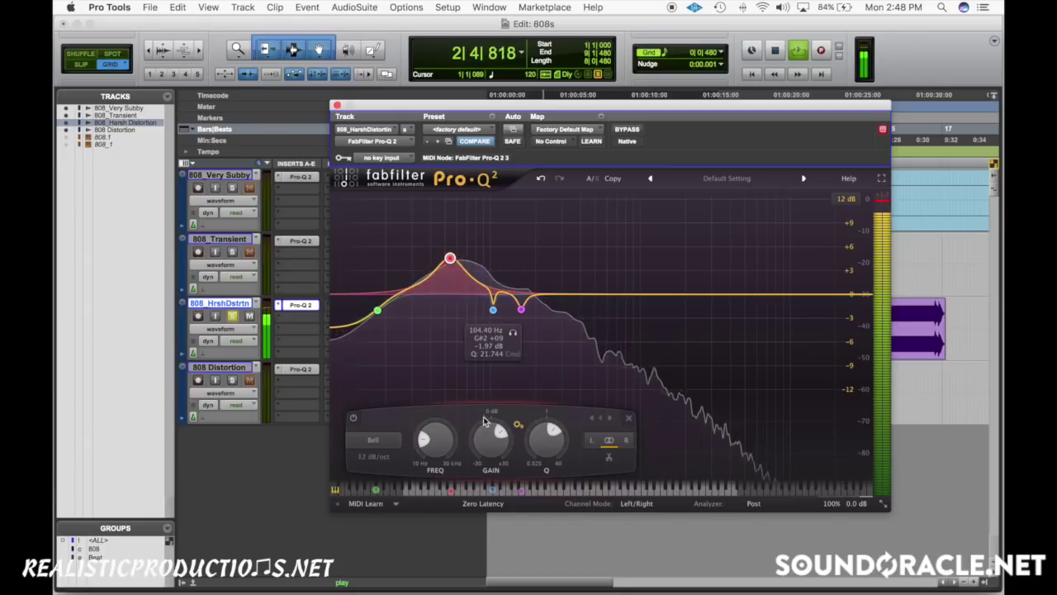
drag(486, 429, 484, 437)
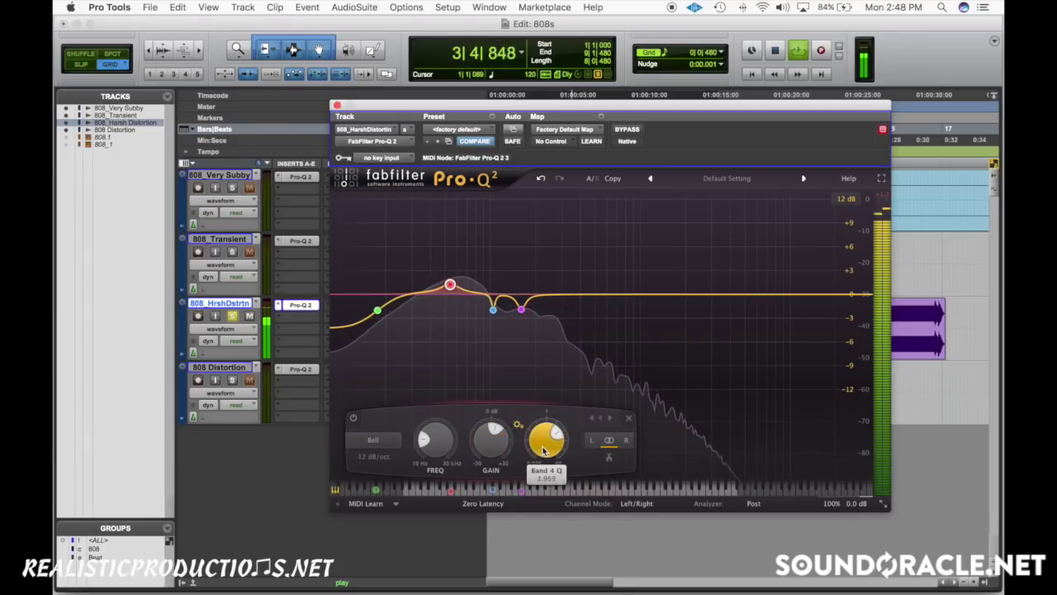
Step: Add a bell near 288 Hz, move it to 275 Hz, and trim it to about +0.85 dB
drag(585, 295, 558, 288)
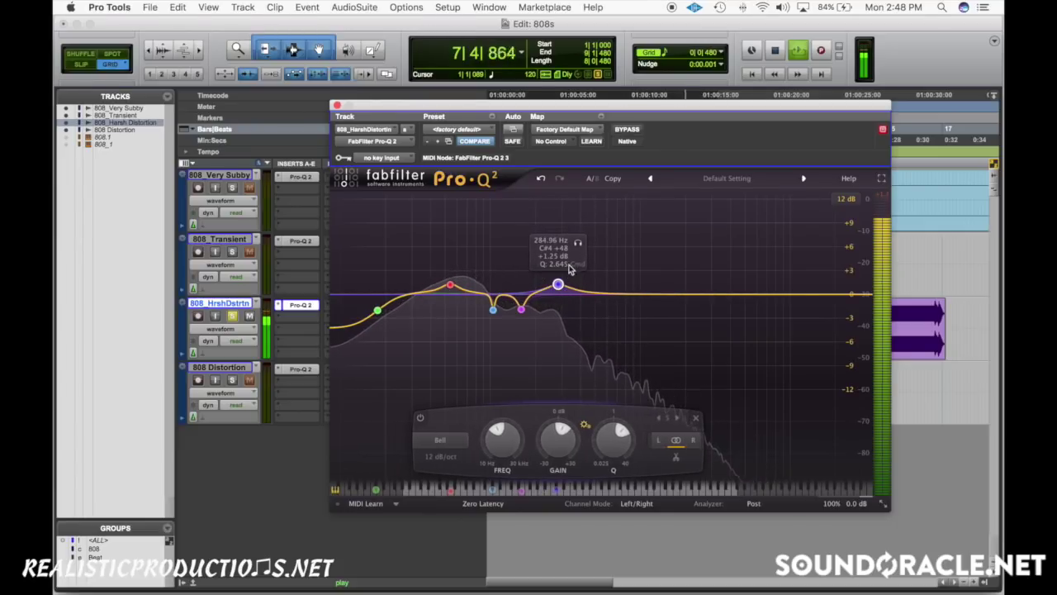
drag(577, 245, 574, 259)
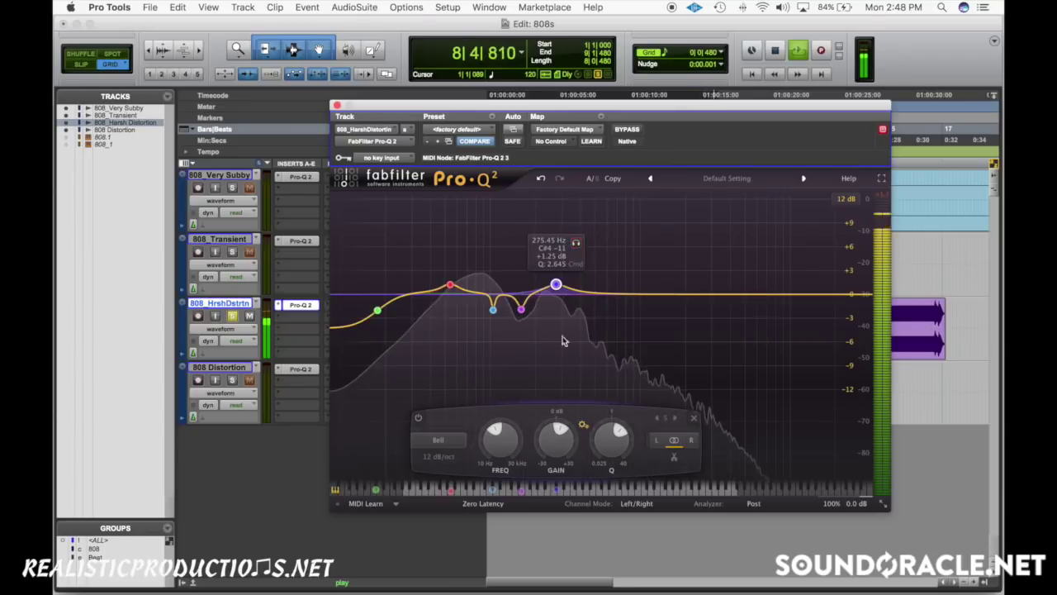
drag(559, 442, 560, 447)
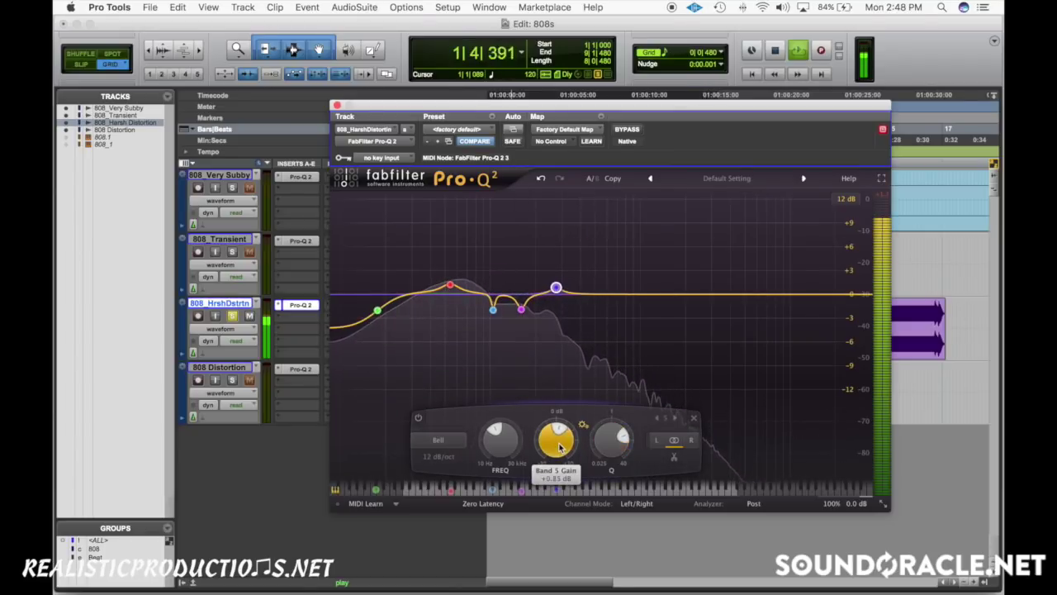
Step: Raise the upper band to about +4 dB near 262 Hz and solo it during playback
right_click(556, 288)
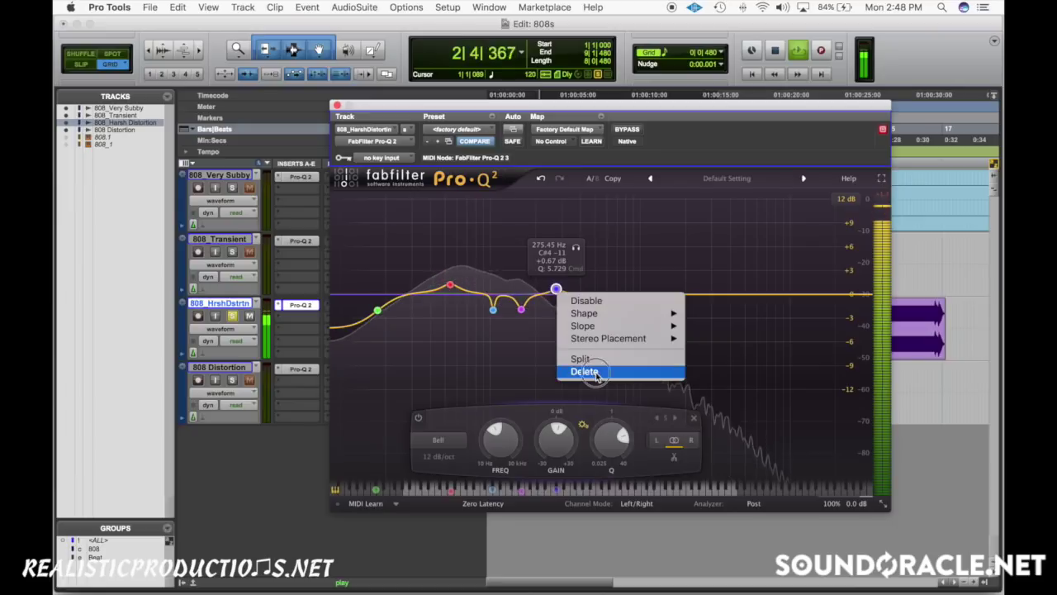
click(545, 281)
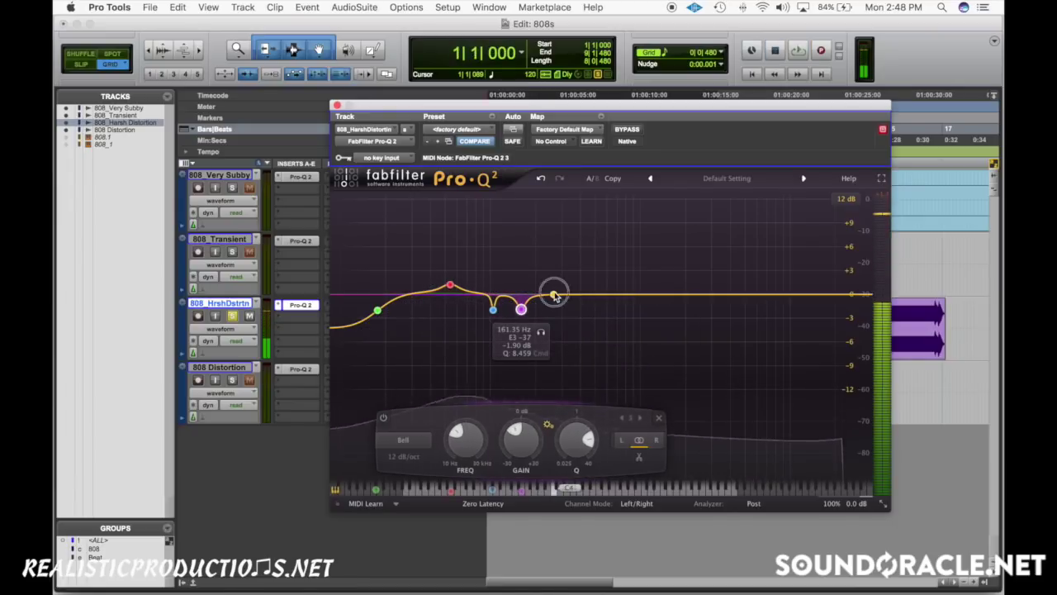
drag(557, 290, 552, 265)
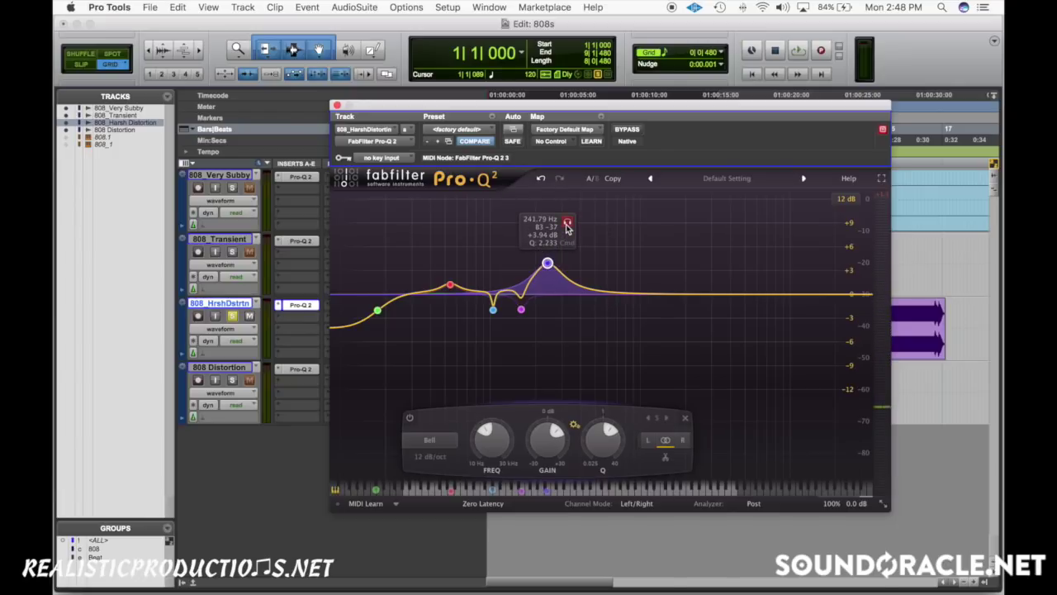
key(space)
click(568, 223)
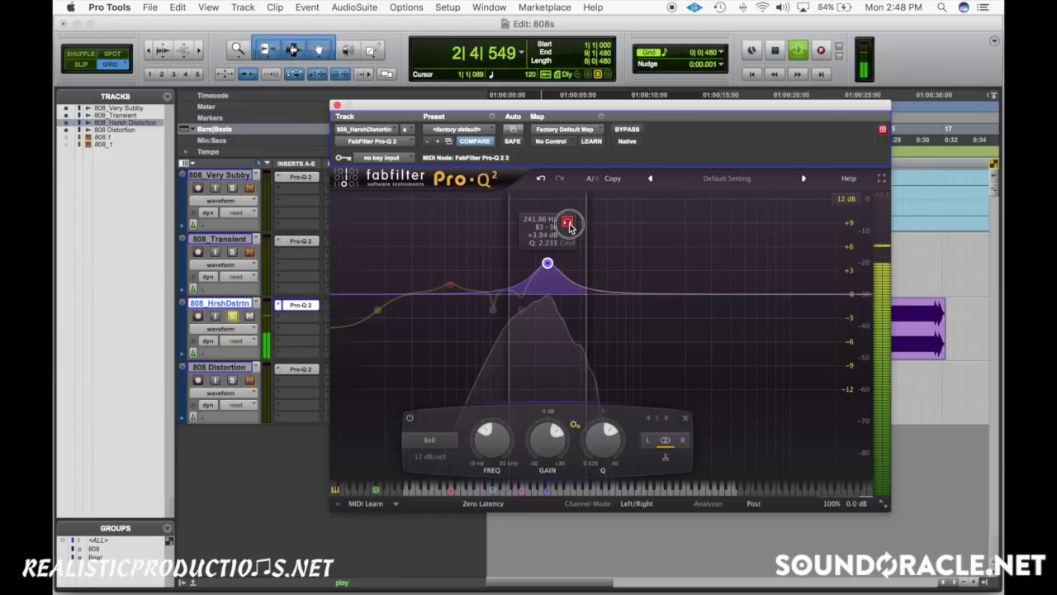
key(space)
Step: Delete the 262 Hz boost band and close the 808_HrshDstrtn EQ window
right_click(547, 262)
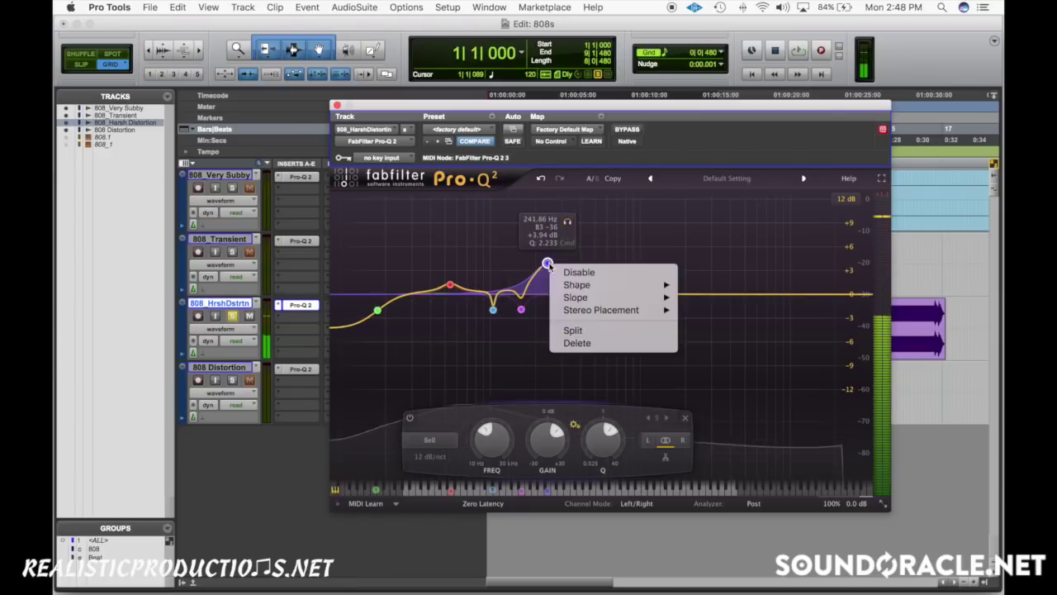
click(607, 350)
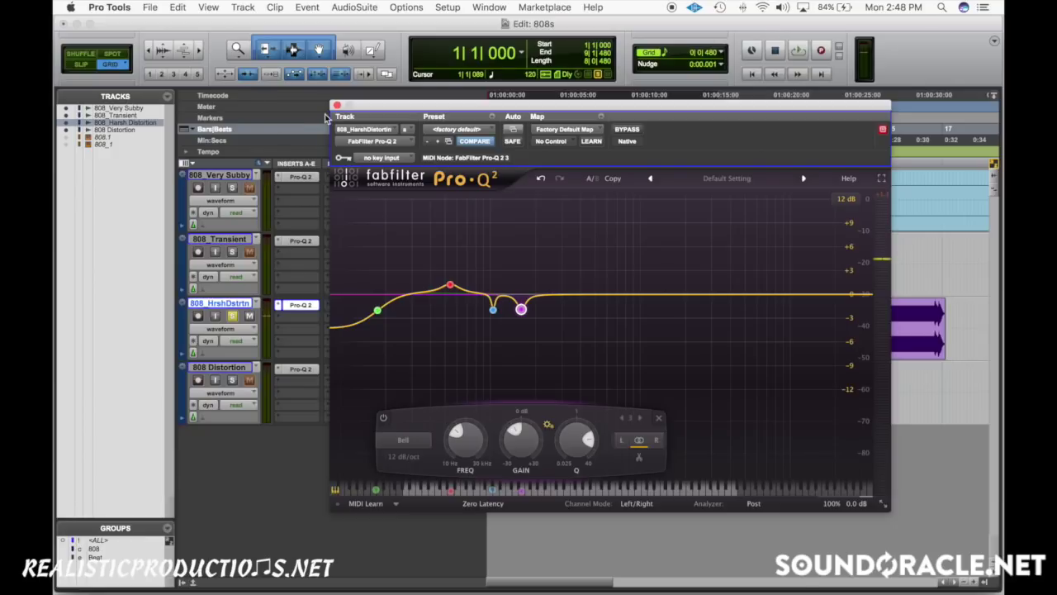
mouse_move(450, 290)
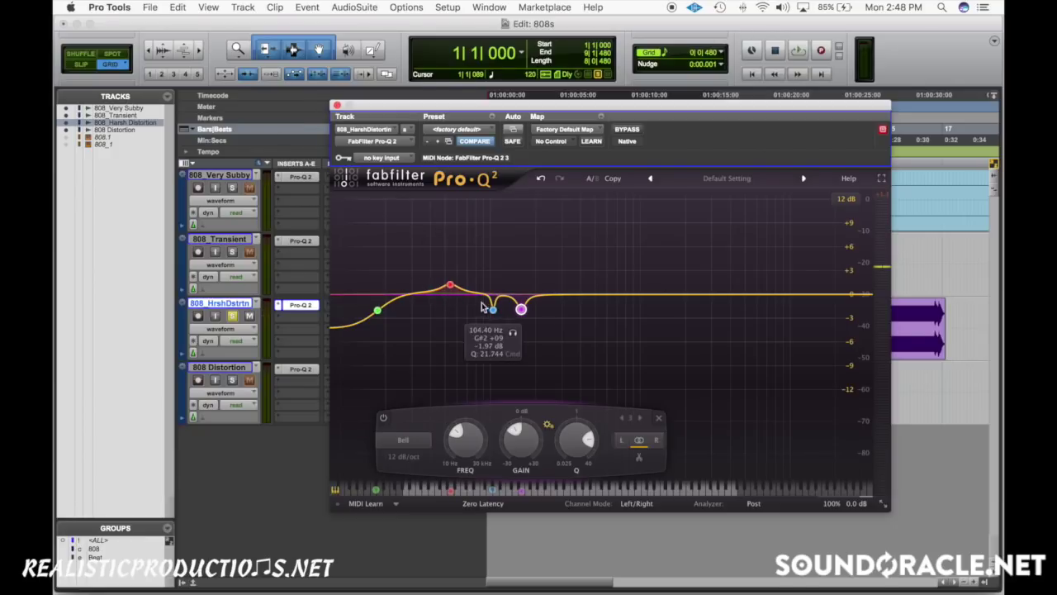
click(337, 106)
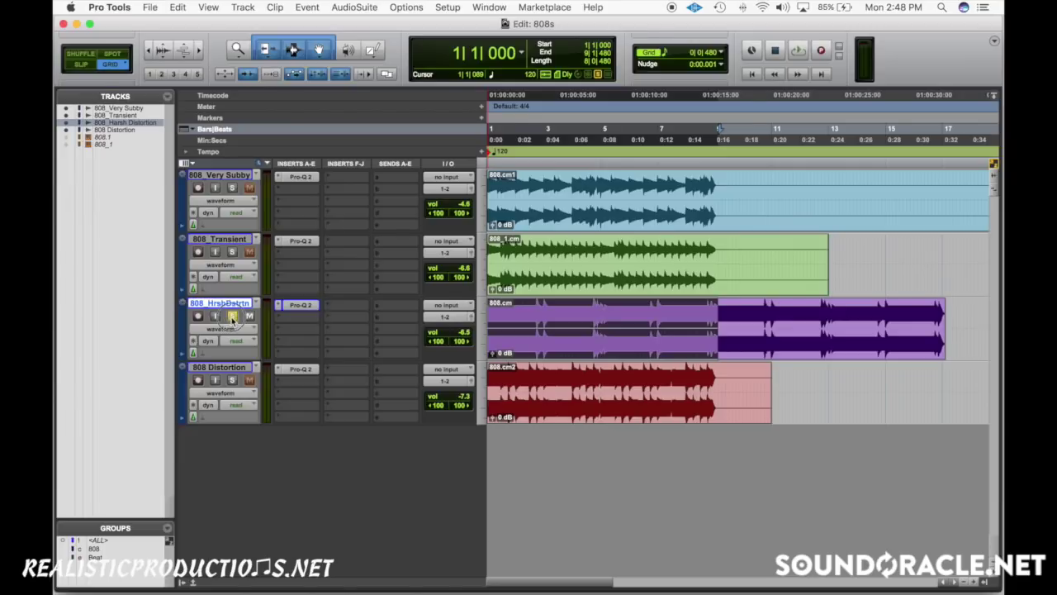
Step: Add a low-shelf roll-off in 808 Distortion's Pro-Q 2 and A/B it with bypass during playback
click(300, 369)
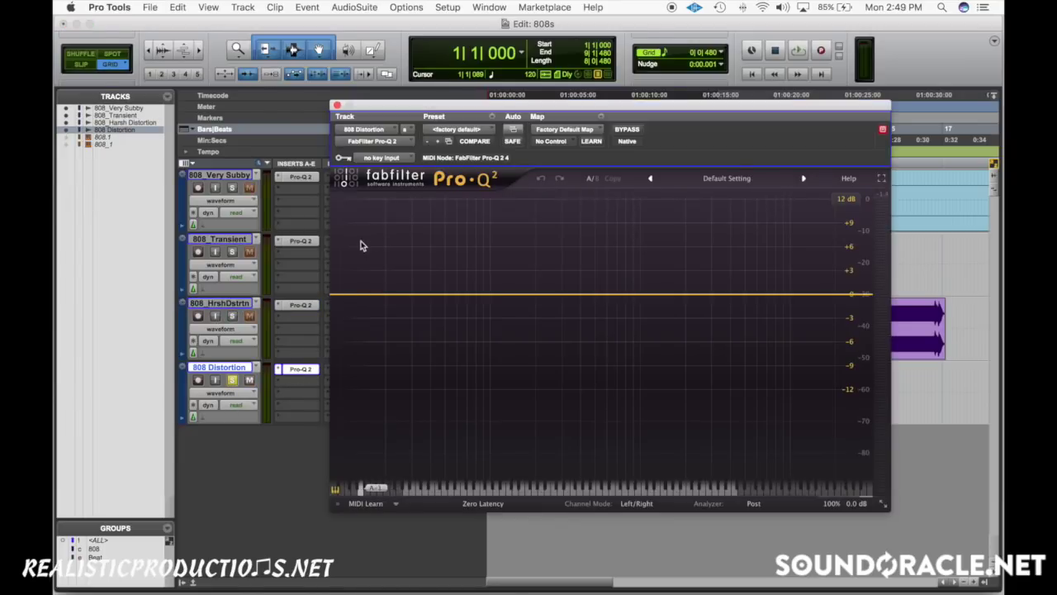
key(space)
drag(350, 294, 378, 321)
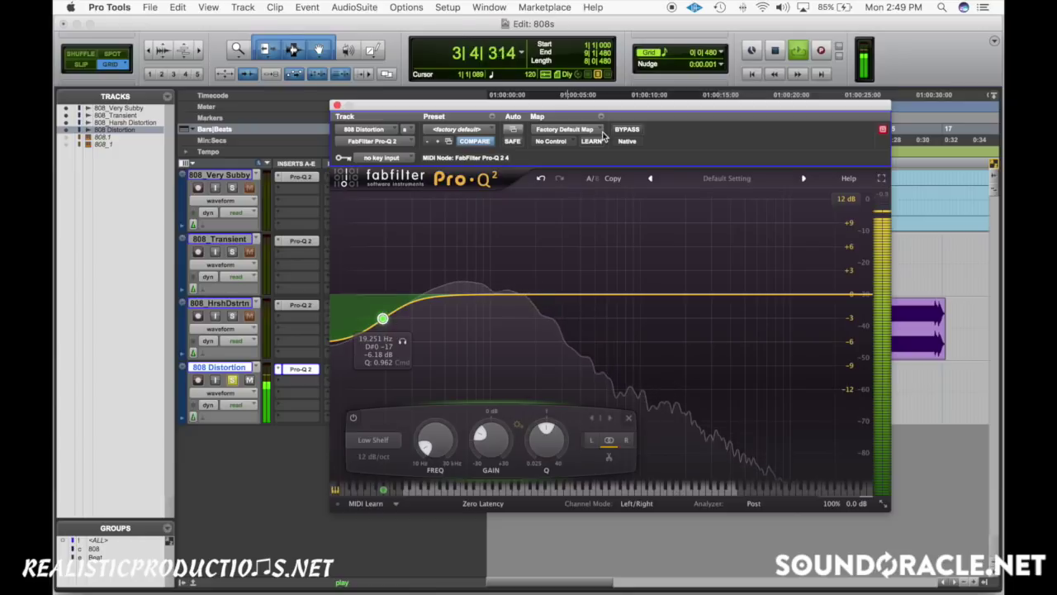
click(631, 130)
click(631, 130)
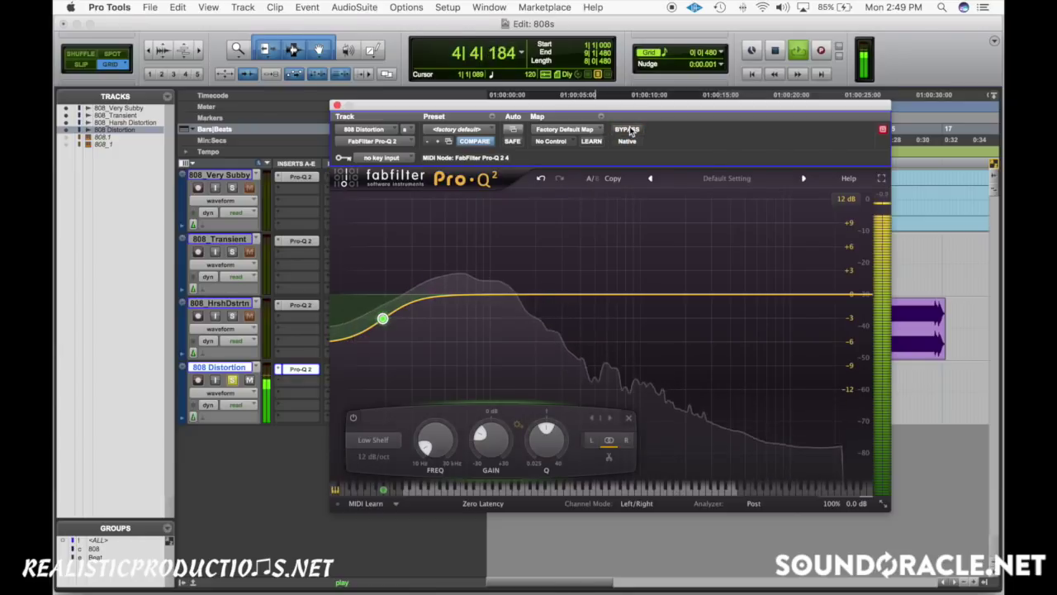
click(631, 130)
click(631, 130)
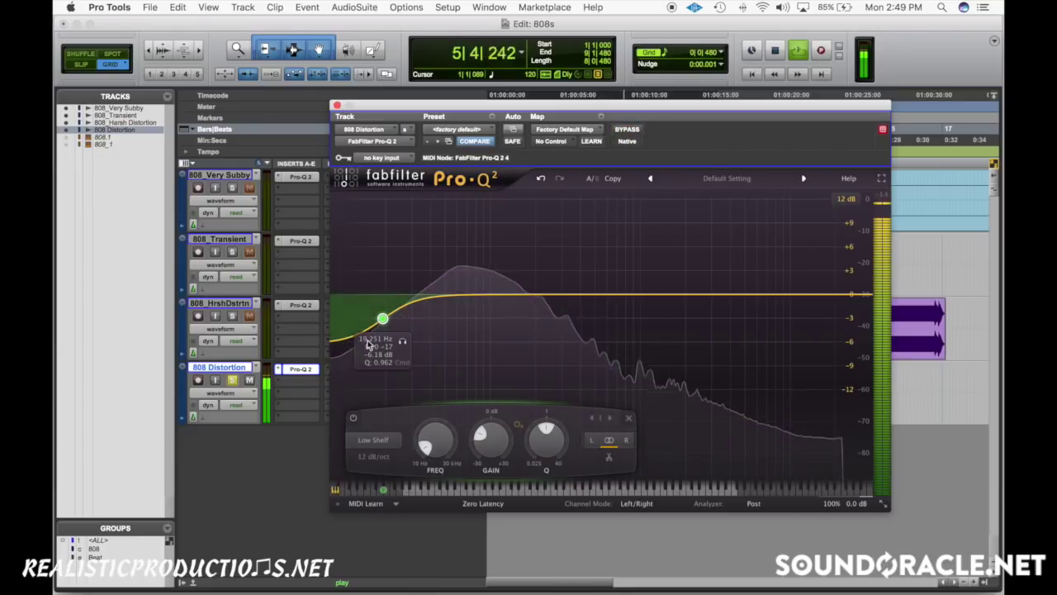
Step: Add a narrow bell band and sweep it to find the resonance near 107 Hz
drag(503, 295, 485, 246)
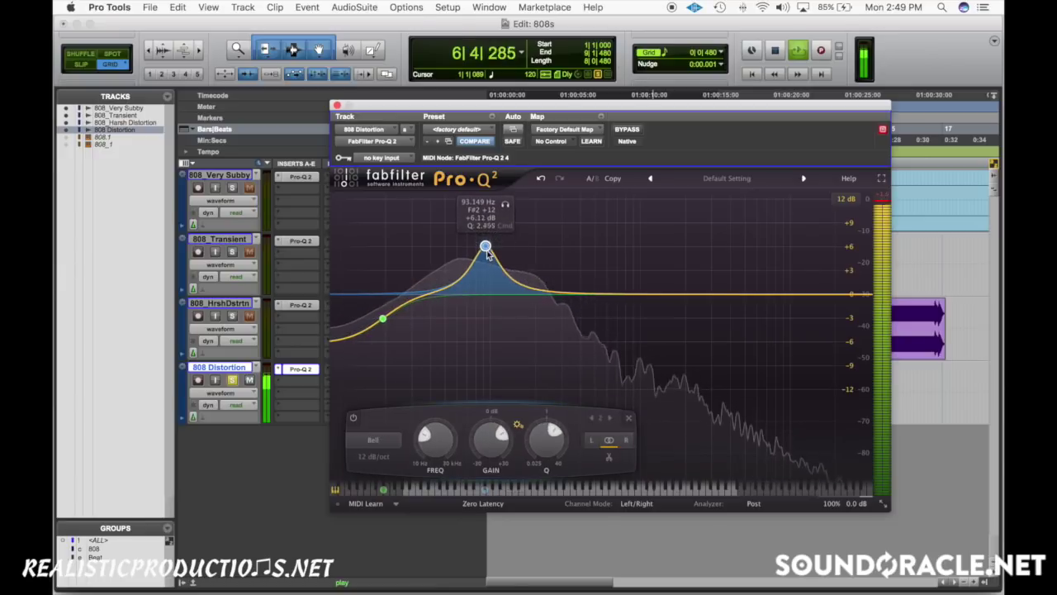
scroll(486, 246, up, 5)
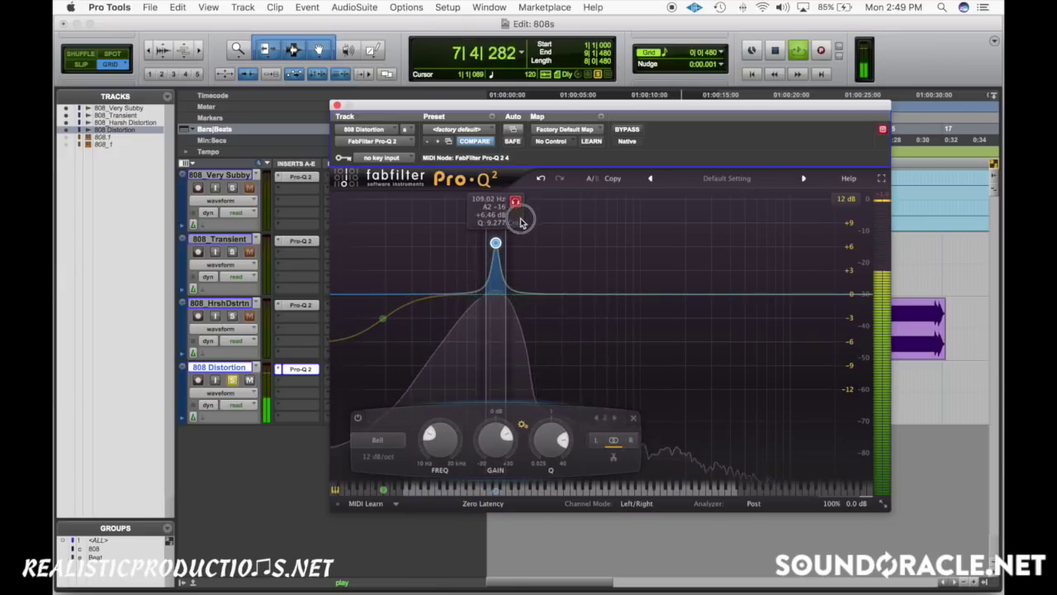
scroll(520, 222, up, 3)
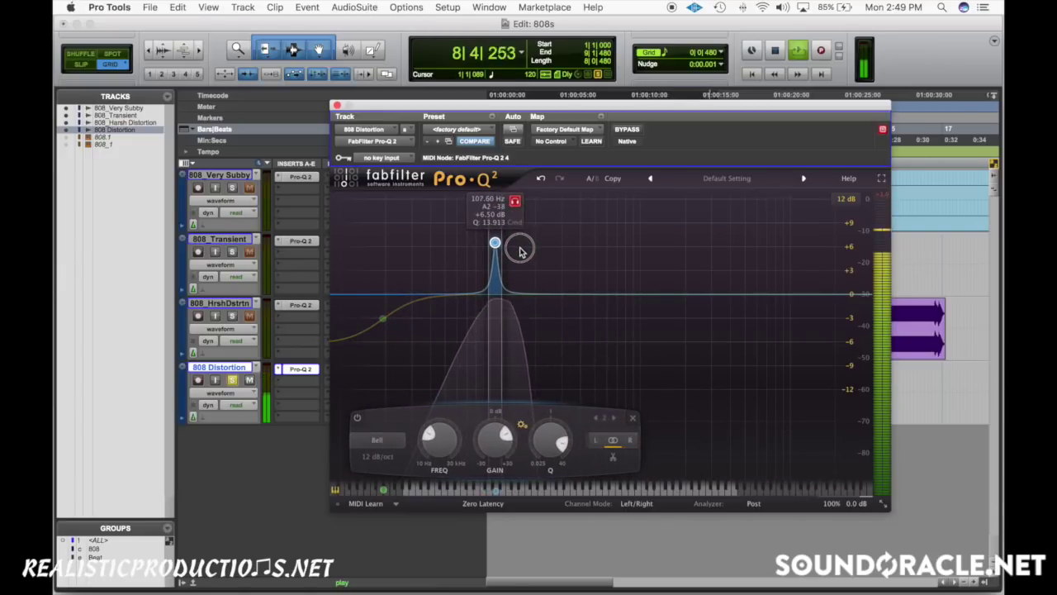
mouse_move(521, 251)
mouse_down()
mouse_move(530, 249)
mouse_move(520, 261)
mouse_up()
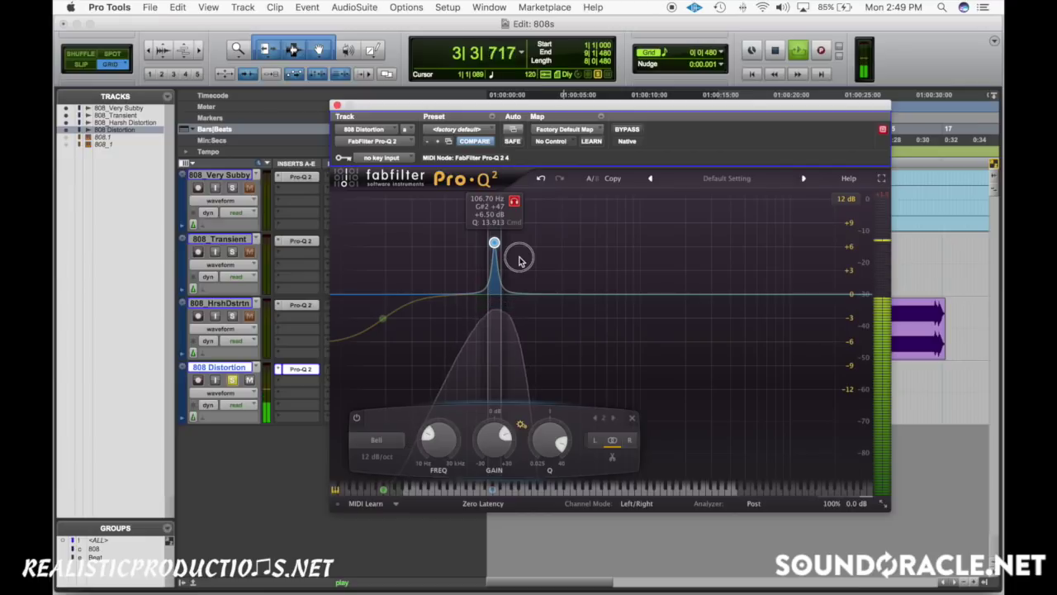
key(space)
scroll(498, 435, down, 8)
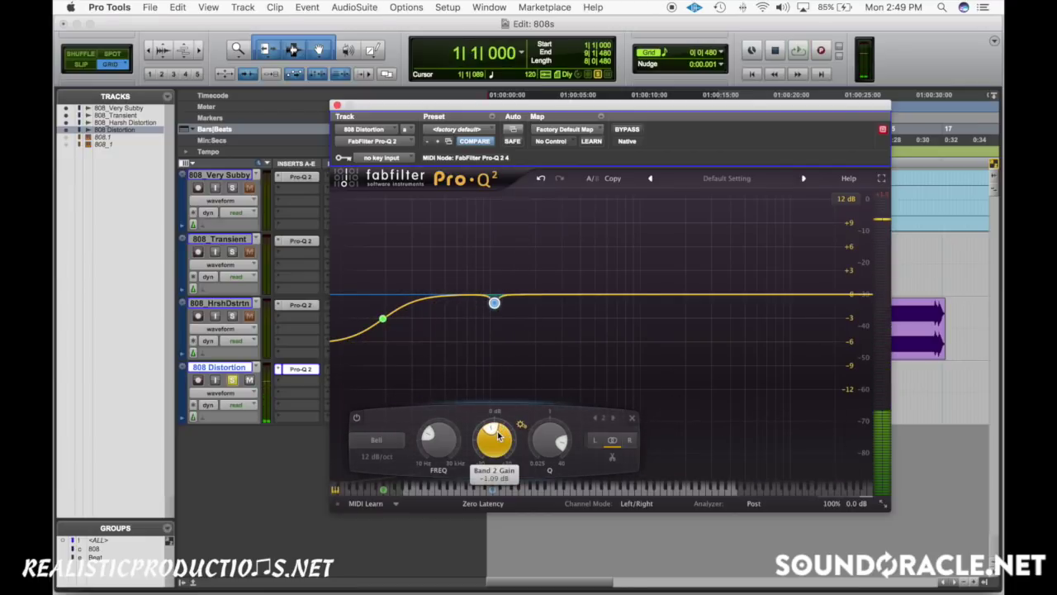
Step: Add a second narrow bell band, sweeping it down toward 170 Hz while listening
drag(548, 296, 545, 274)
drag(562, 230, 543, 281)
key(space)
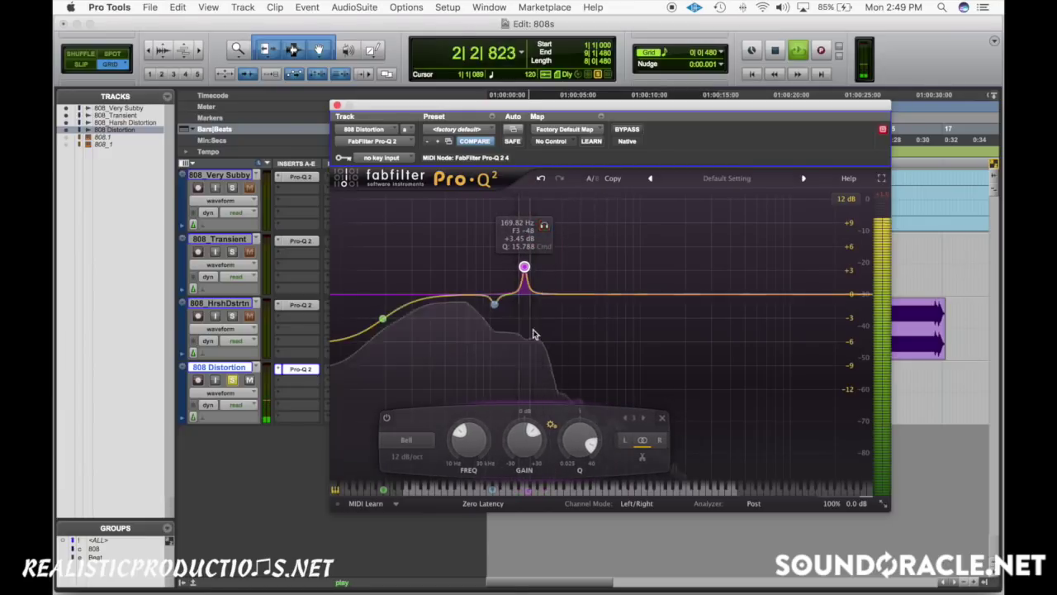
key(space)
scroll(521, 453, down, 3)
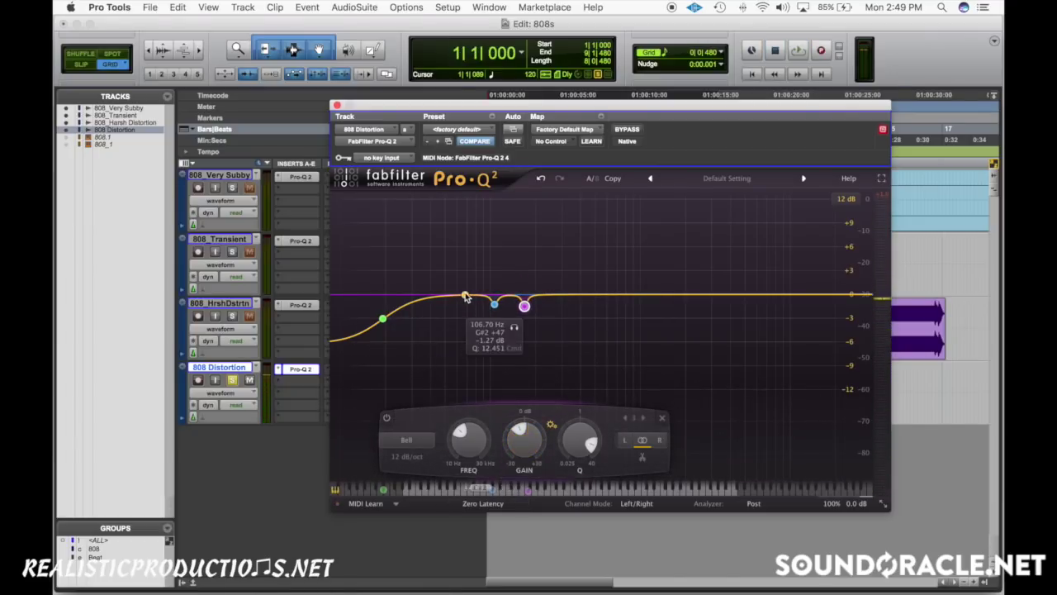
Step: Add a low bell boost around 54 Hz during playback
key(space)
drag(464, 298, 466, 258)
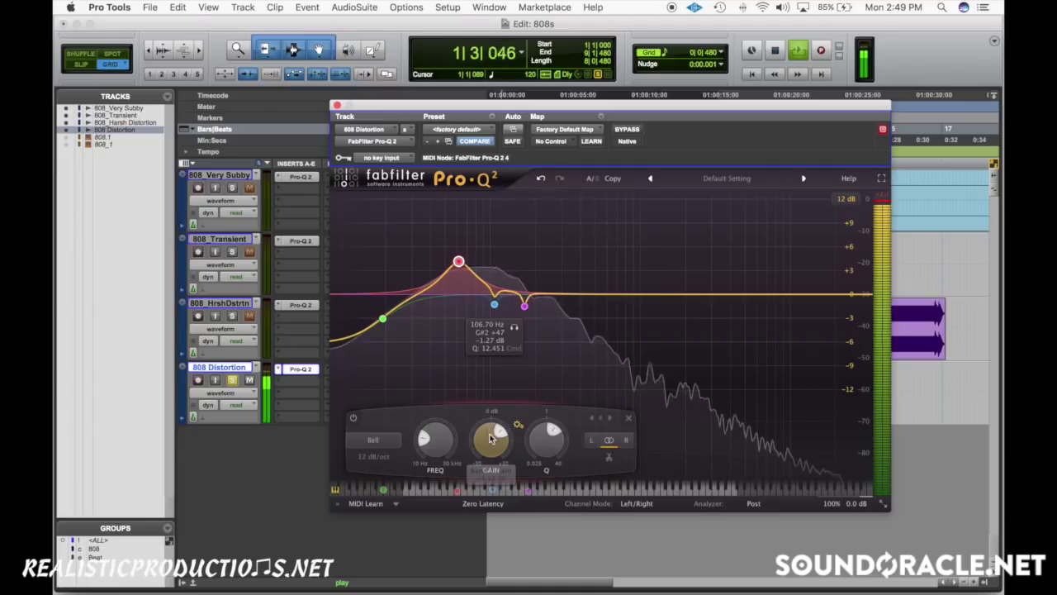
scroll(491, 438, down, 5)
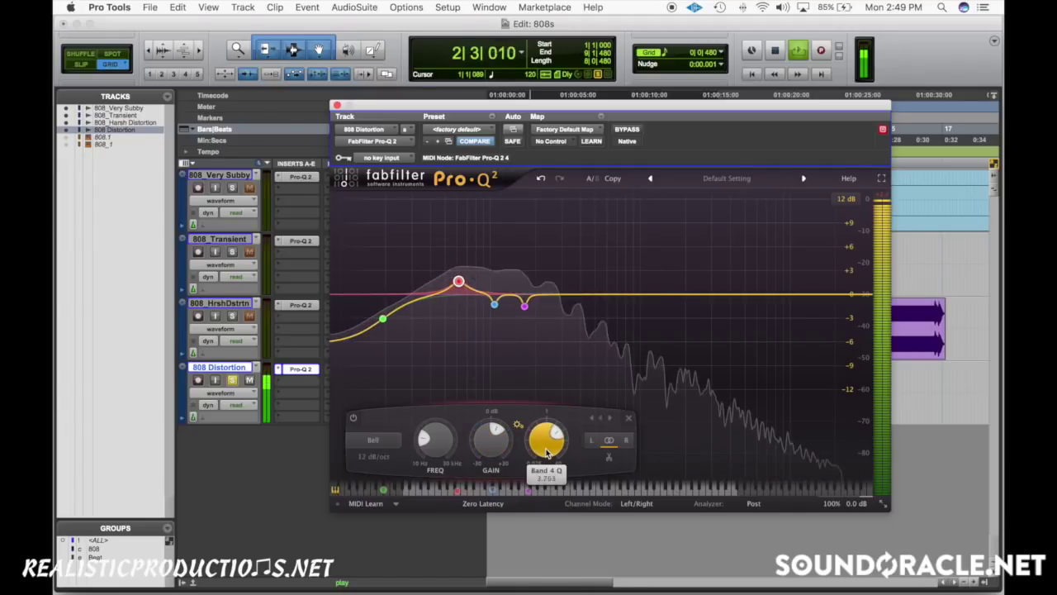
Step: Add a +3.76 dB bell near 259 Hz, soloing it to hear it alone
click(555, 266)
drag(555, 266, 502, 250)
click(567, 225)
key(space)
key(space)
drag(501, 251, 501, 252)
scroll(486, 464, down, 3)
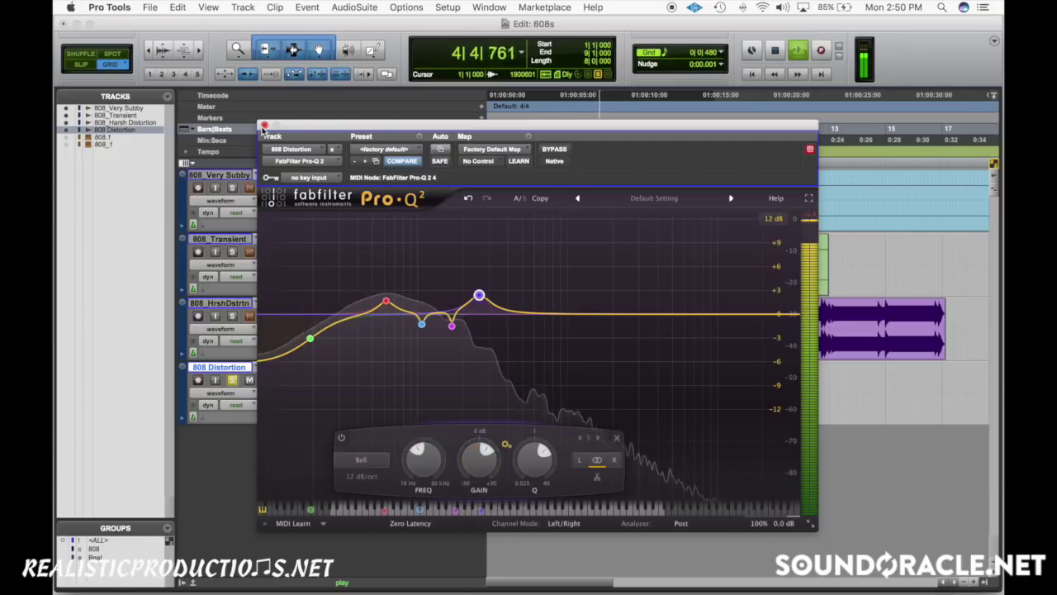
Step: Add a high cut at about 5068 Hz and compare with the EQ bypassed
key(space)
drag(777, 314, 670, 322)
key(space)
click(549, 152)
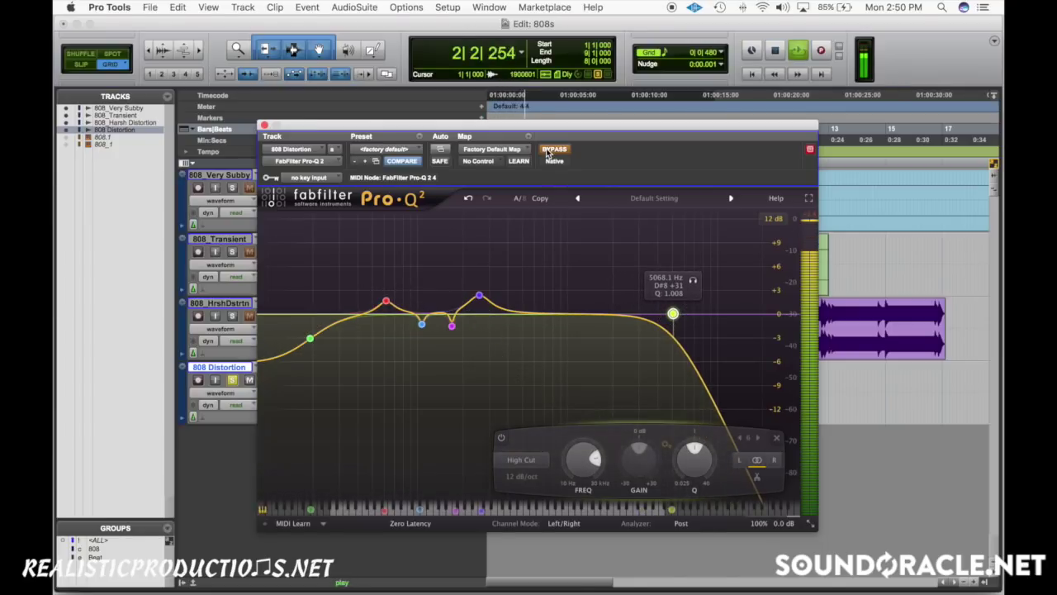
click(548, 152)
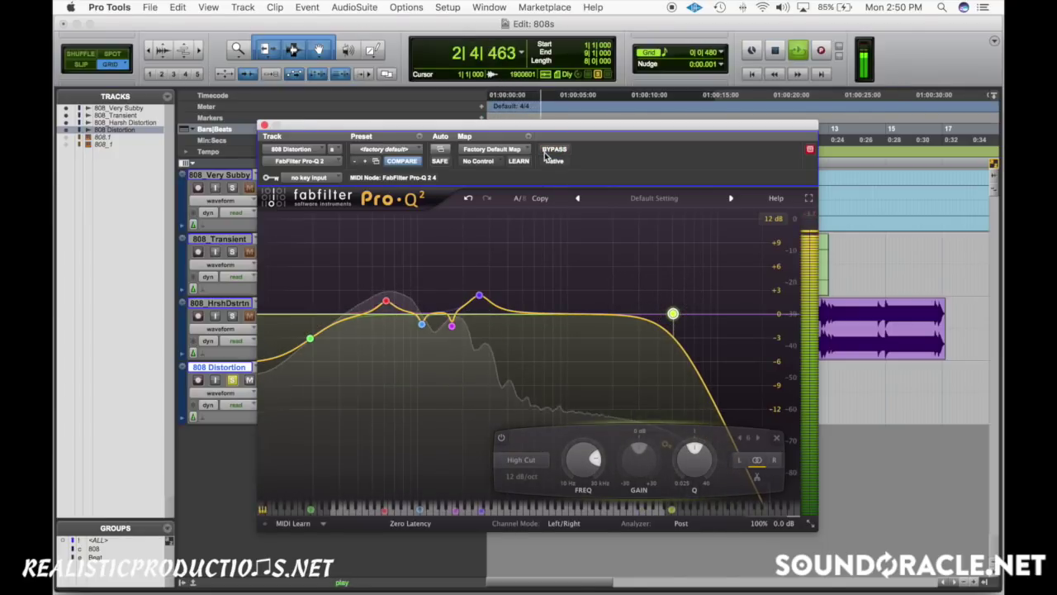
Step: Stop playback and close the 808 Distortion Pro-Q 2 window
key(space)
click(264, 126)
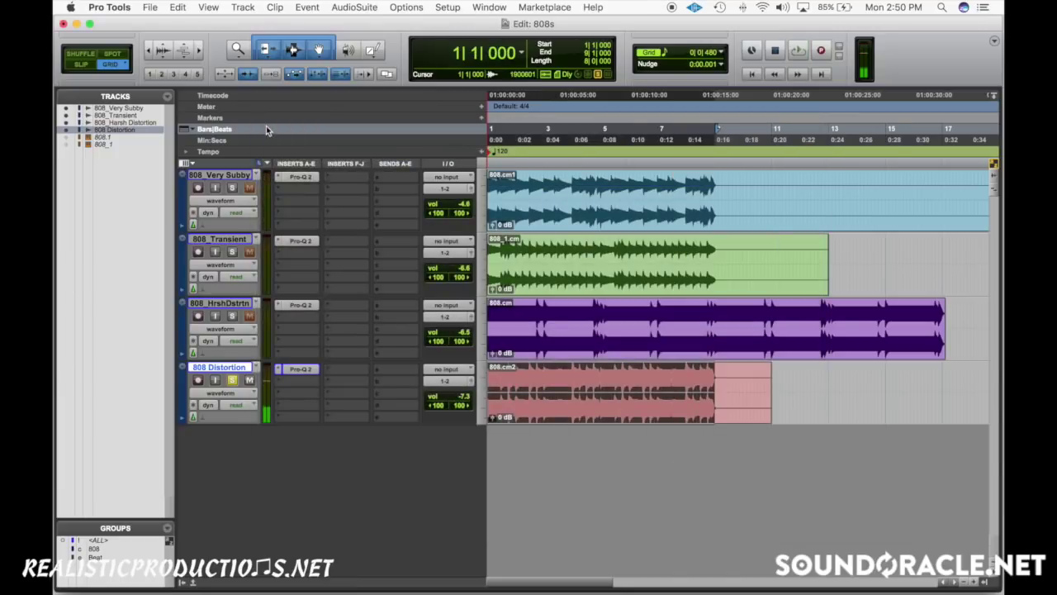